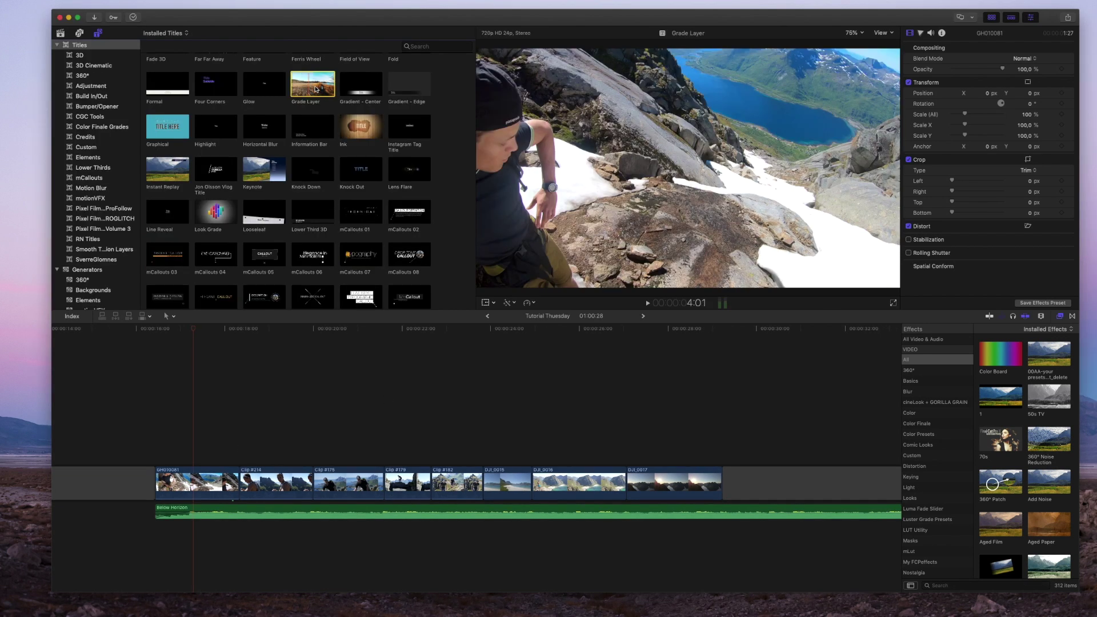
Place a Grade Layer title above the first clip and extend it to the end of the last video clip.
left_click_drag(323, 282, 158, 457)
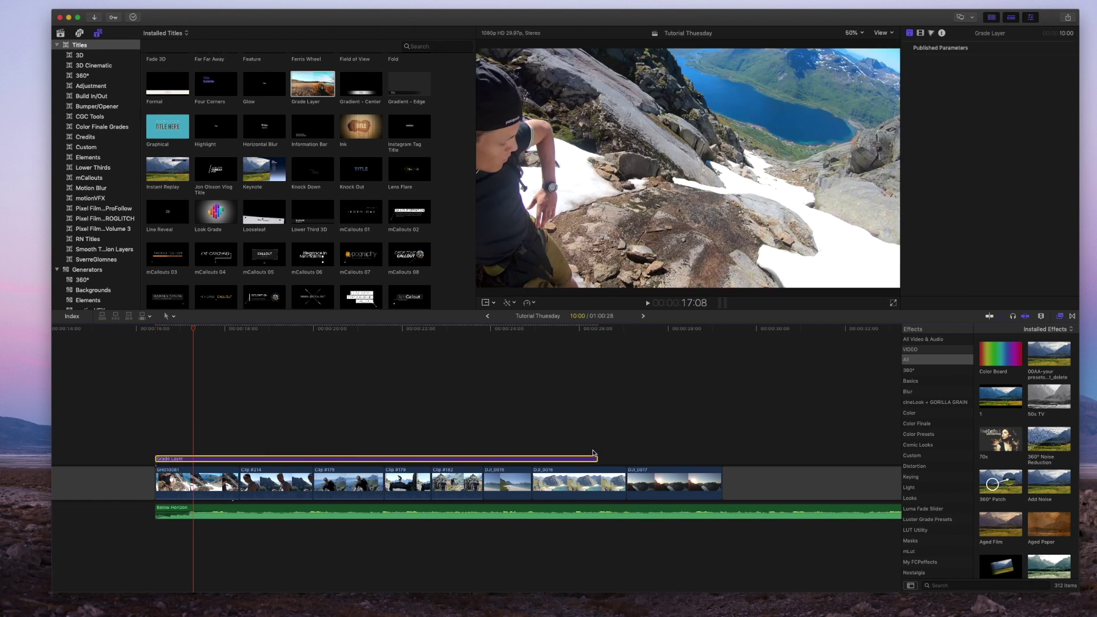
left_click_drag(596, 458, 722, 457)
left_click(205, 460)
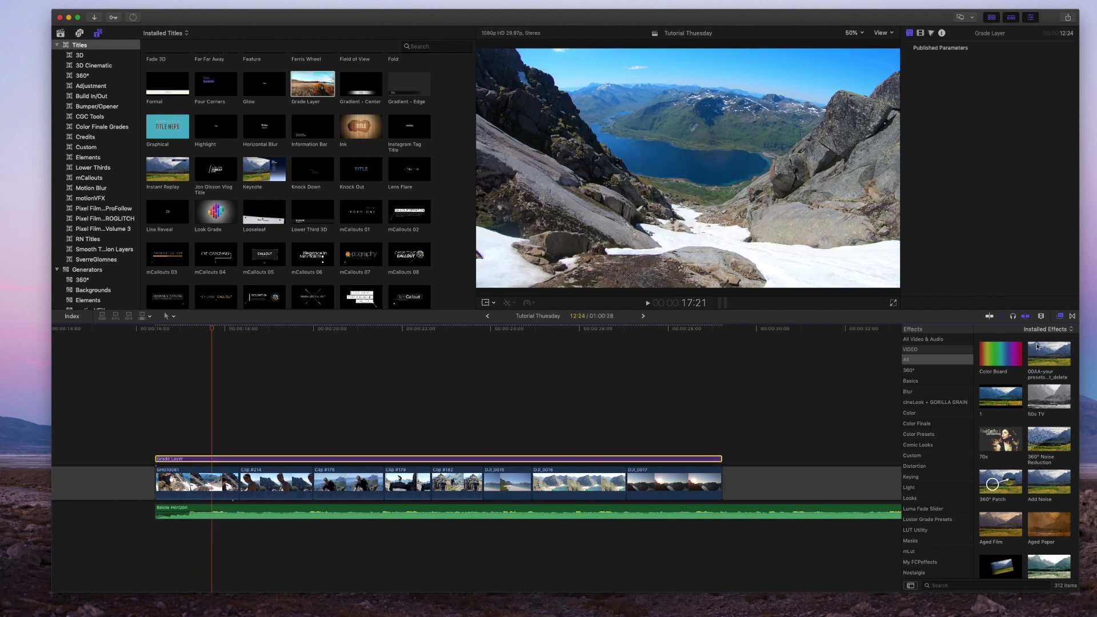
Find the Letterbox effect with the search term "letter", apply it to the Grade Layer, and play back the result.
left_click(1060, 316)
key("super+5")
left_click(152, 443)
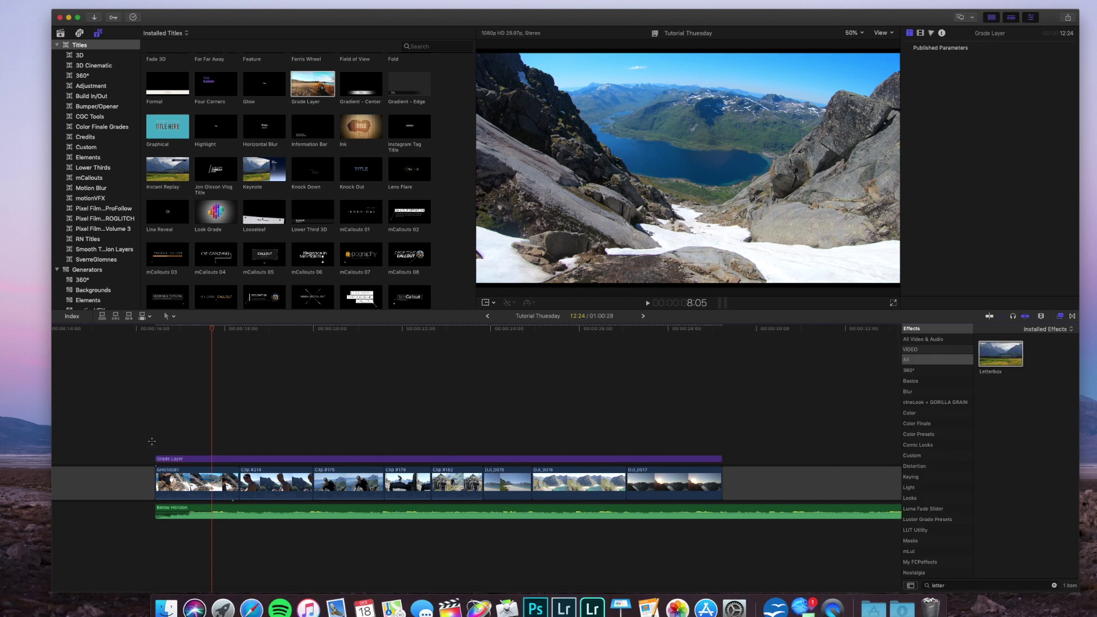
left_click(184, 458)
key("space")
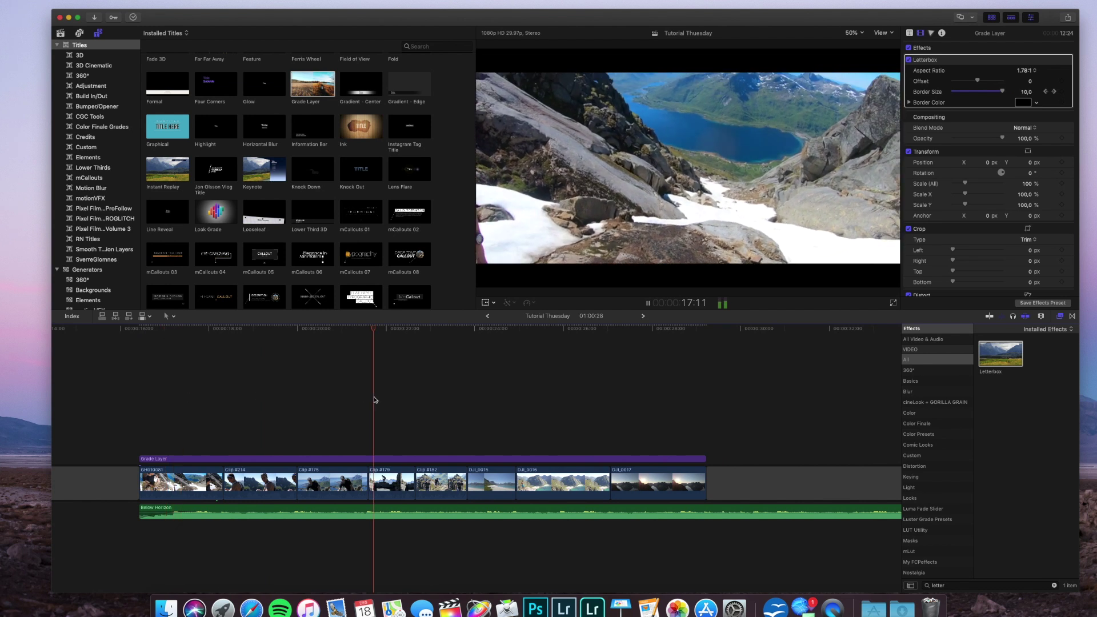
key("space")
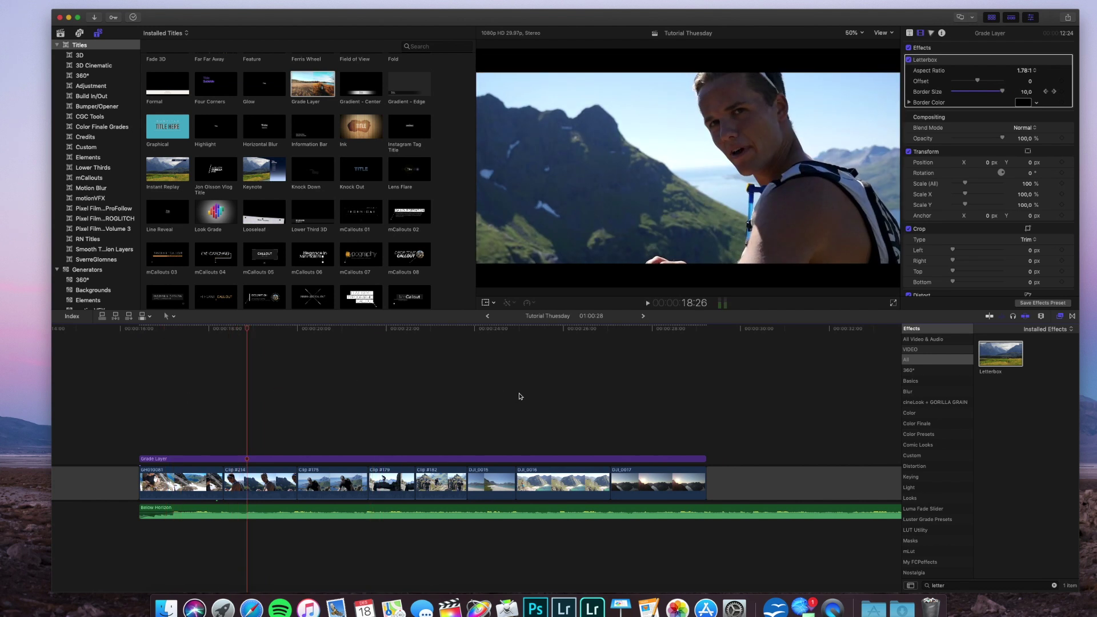
left_click(1054, 585)
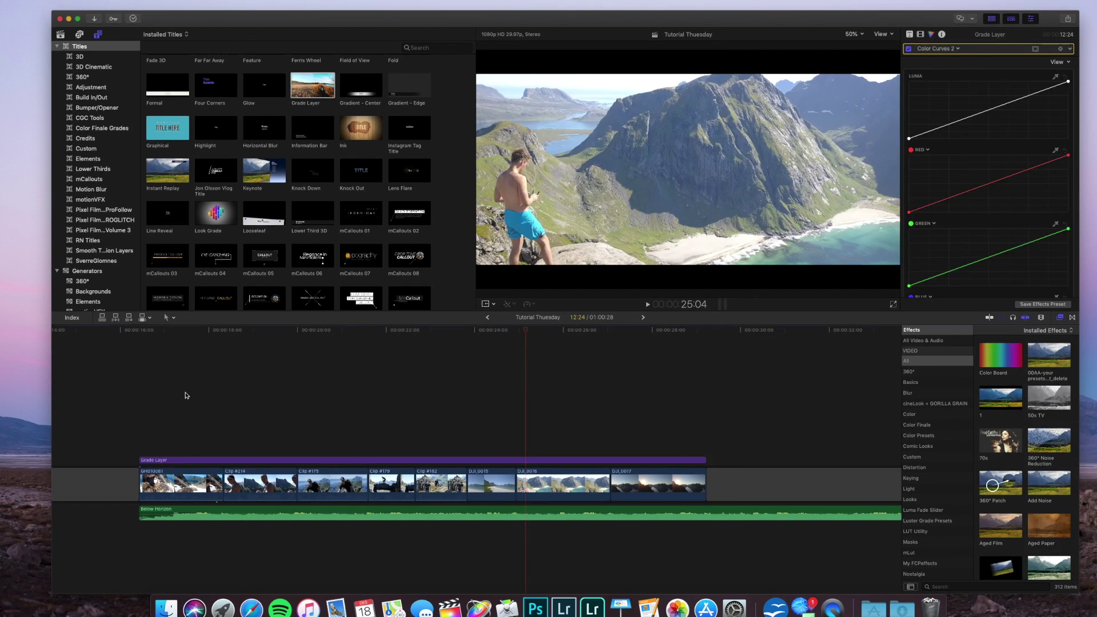
Stack a second Grade Layer title above the first one and extend it to the end of the last video clip.
left_click(185, 394)
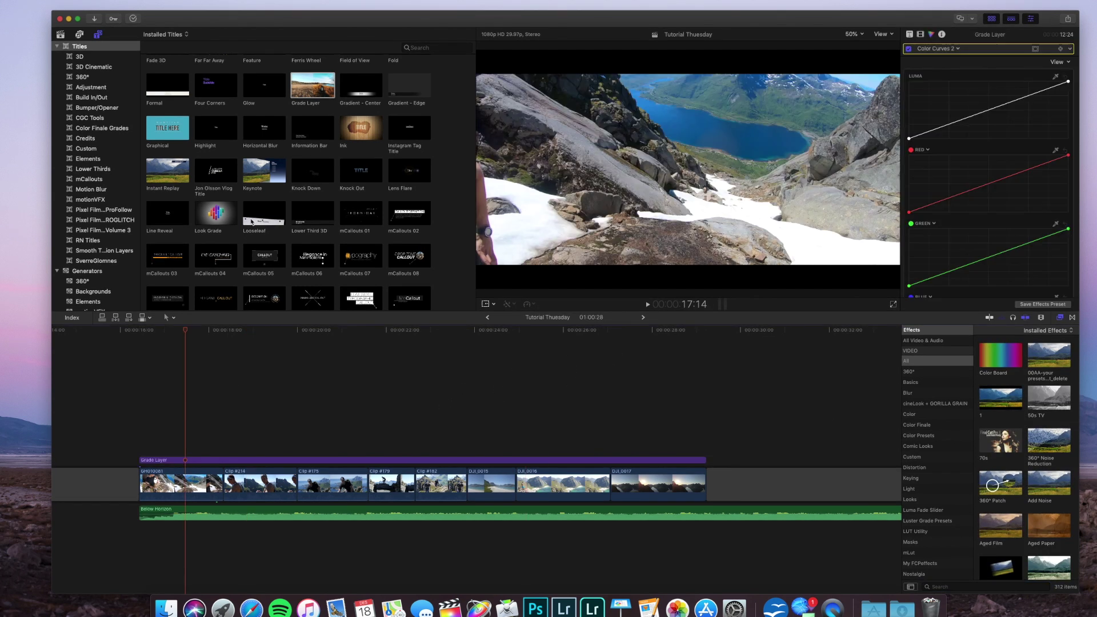
left_click(313, 86)
left_click_drag(313, 86, 139, 443)
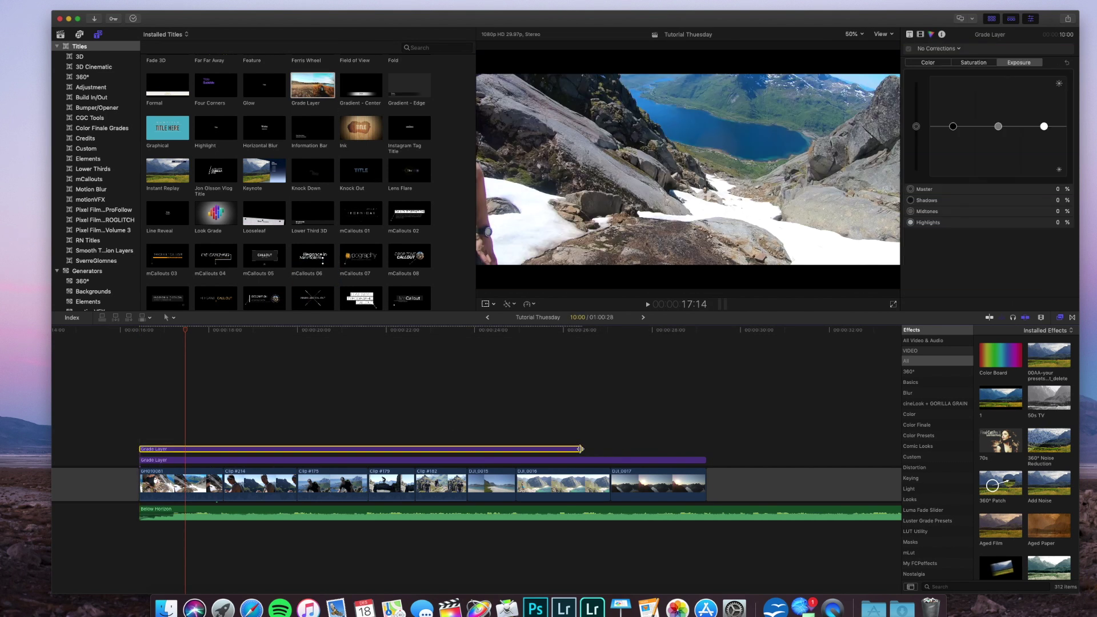
left_click_drag(582, 449, 694, 464)
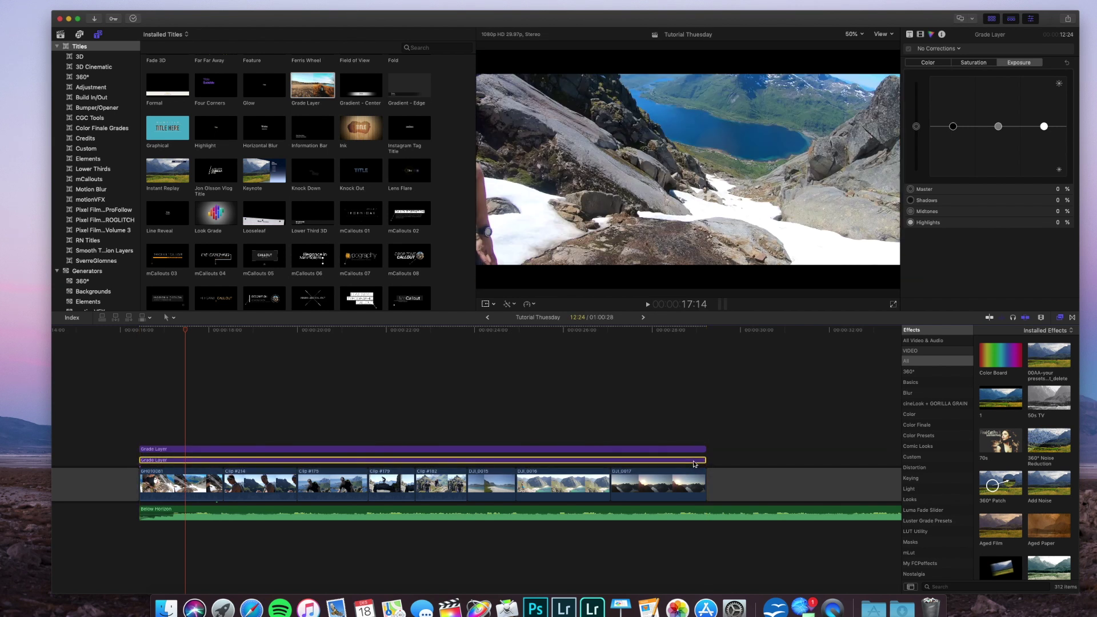
Add a Color Curves correction to the lower Grade Layer.
left_click(279, 459)
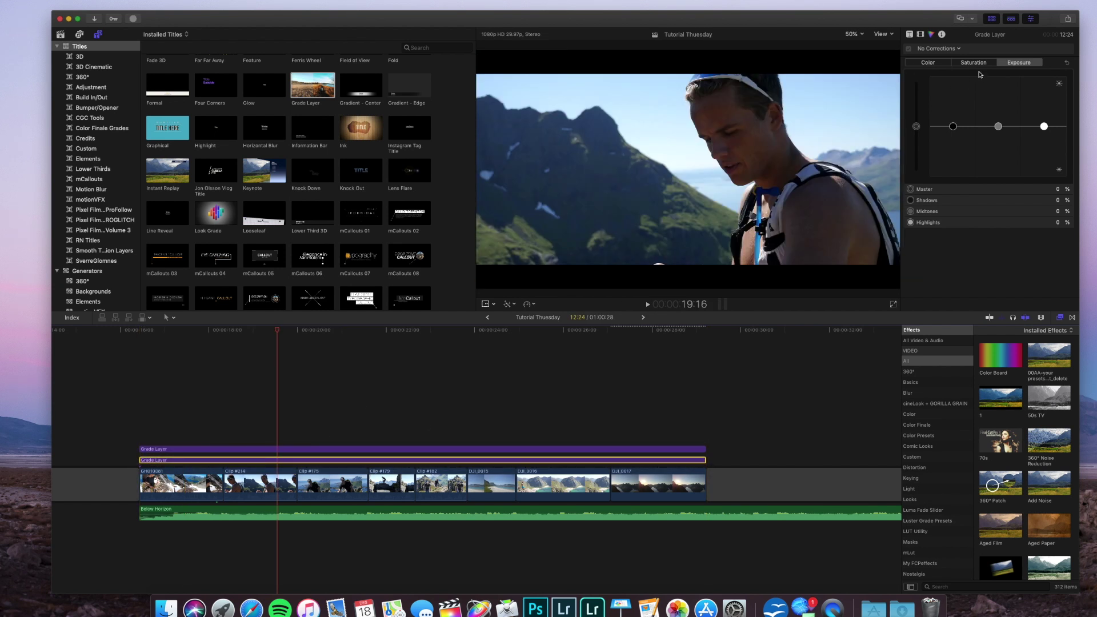
left_click(940, 49)
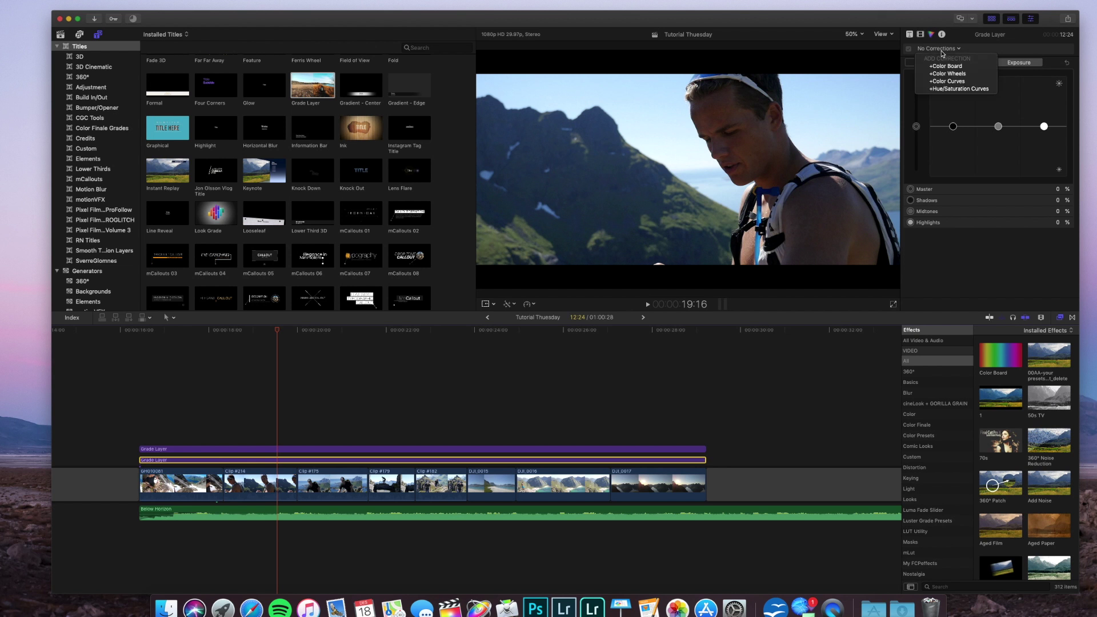
left_click(950, 81)
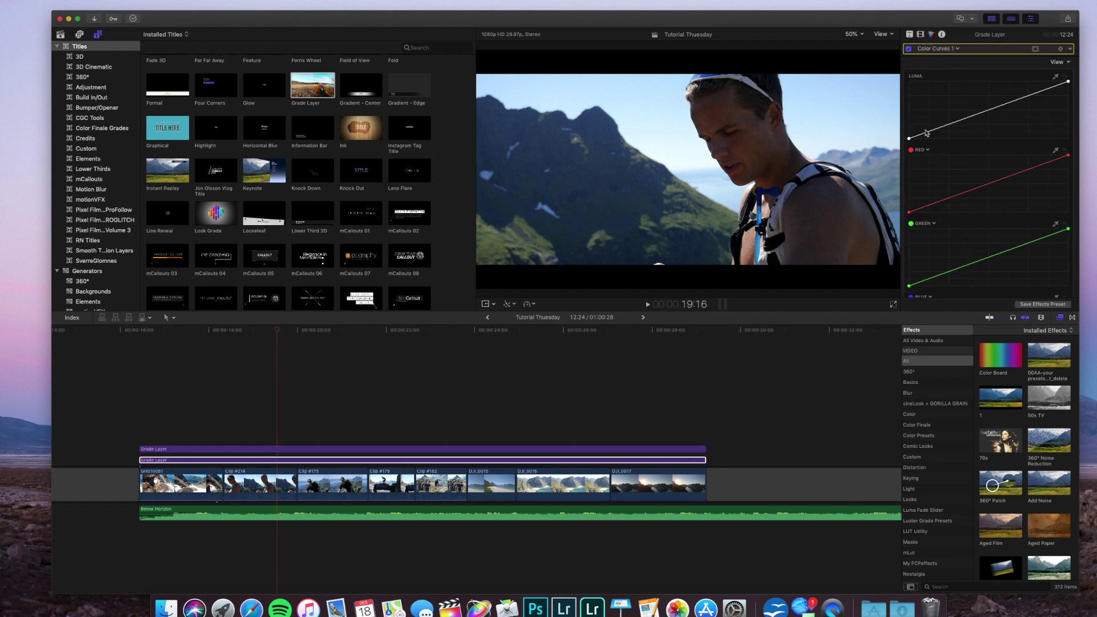
Shape the luma curve into a gentle S with darker shadows and brighter highlights, lifting the black point and lowering the white point.
left_click(931, 132)
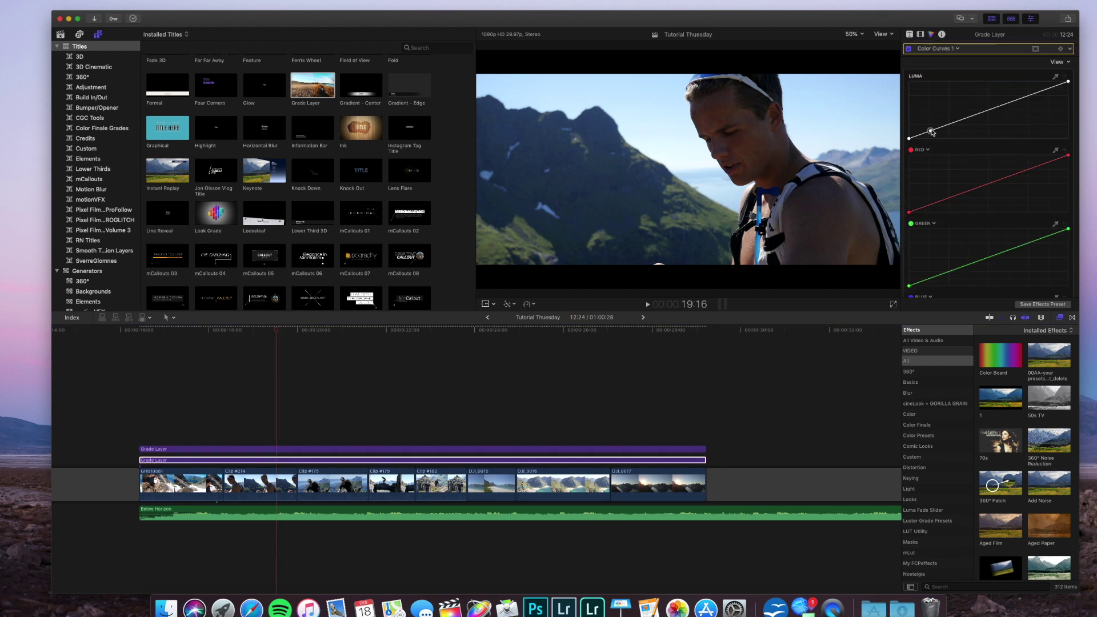
left_click_drag(930, 131, 933, 131)
left_click_drag(932, 132, 934, 133)
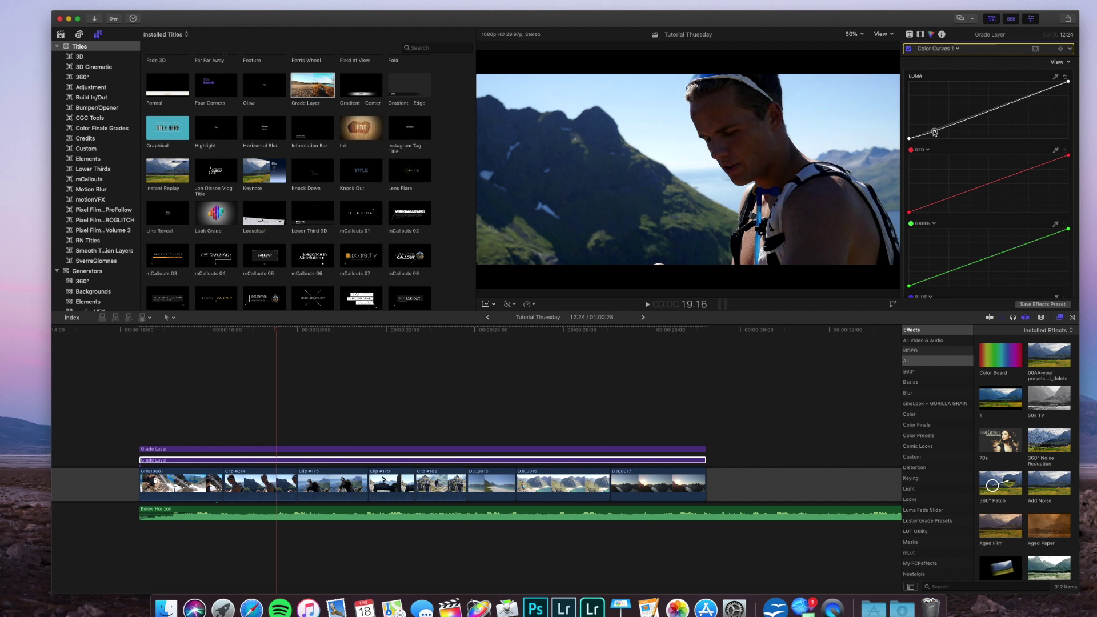
left_click(1037, 92)
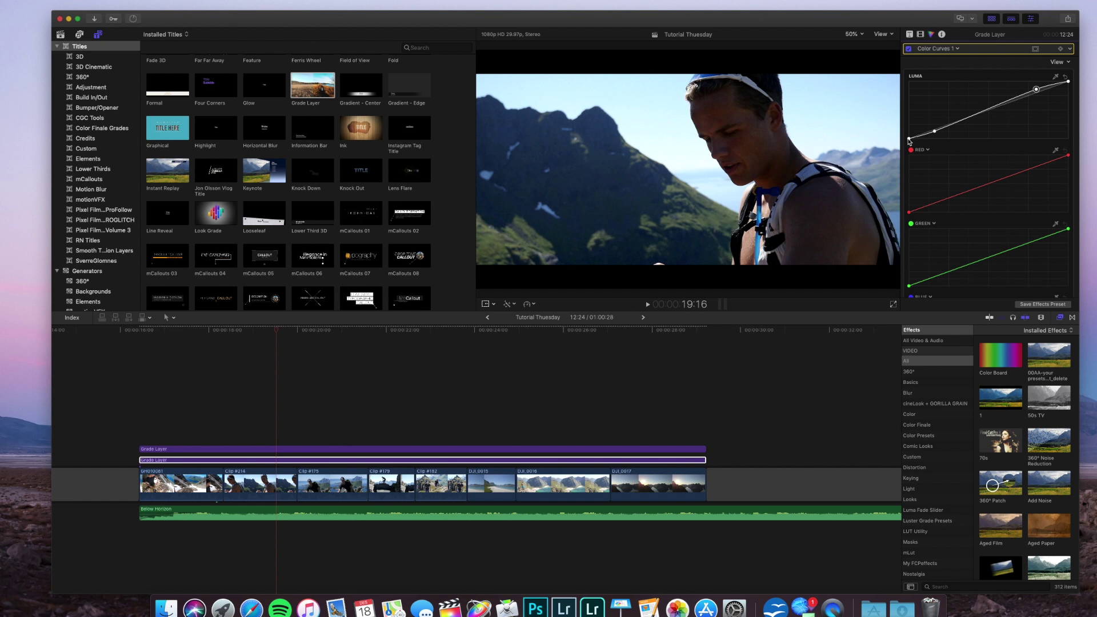
left_click_drag(908, 140, 906, 137)
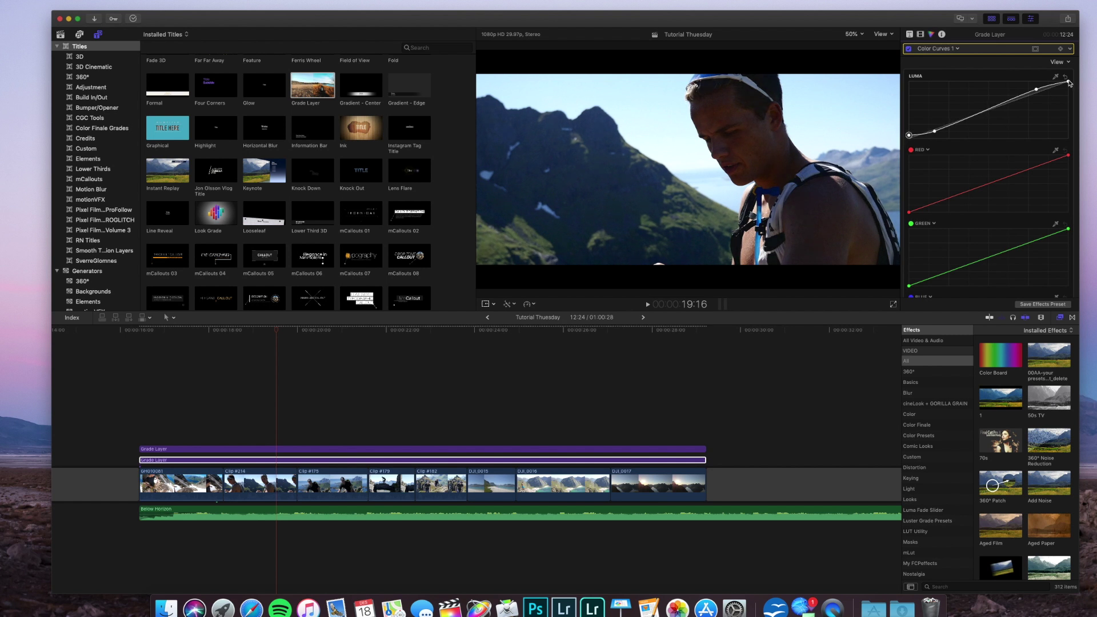
left_click_drag(1069, 83, 1072, 87)
Toggle the lower Grade Layer off and on over the DJI_0016 beach clip to compare the grade.
left_click(562, 461)
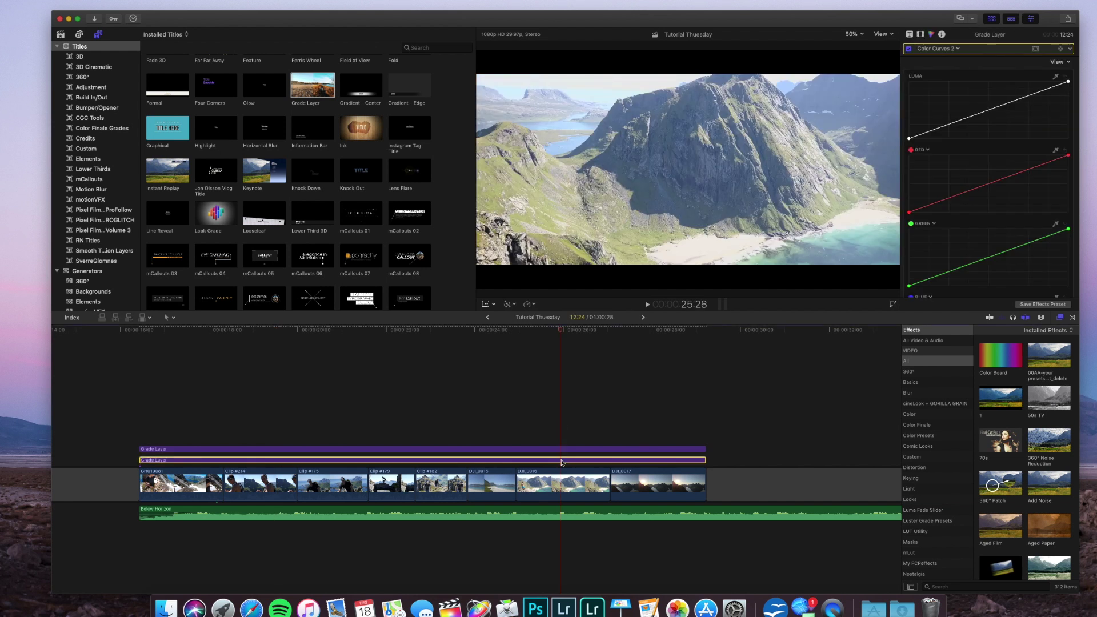
key("v")
key("v")
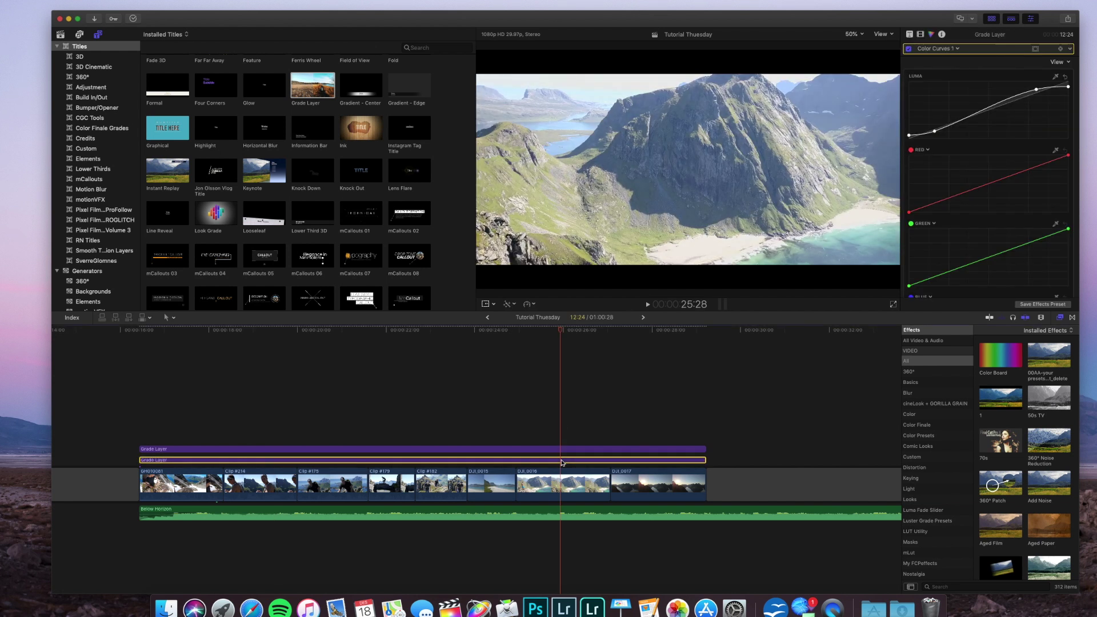
key("v")
key("v")
key("v")
Lower the highlights point on the luma curve slightly and check the grade on the sunset clip.
left_click_drag(1036, 91, 1036, 92)
left_click(646, 460)
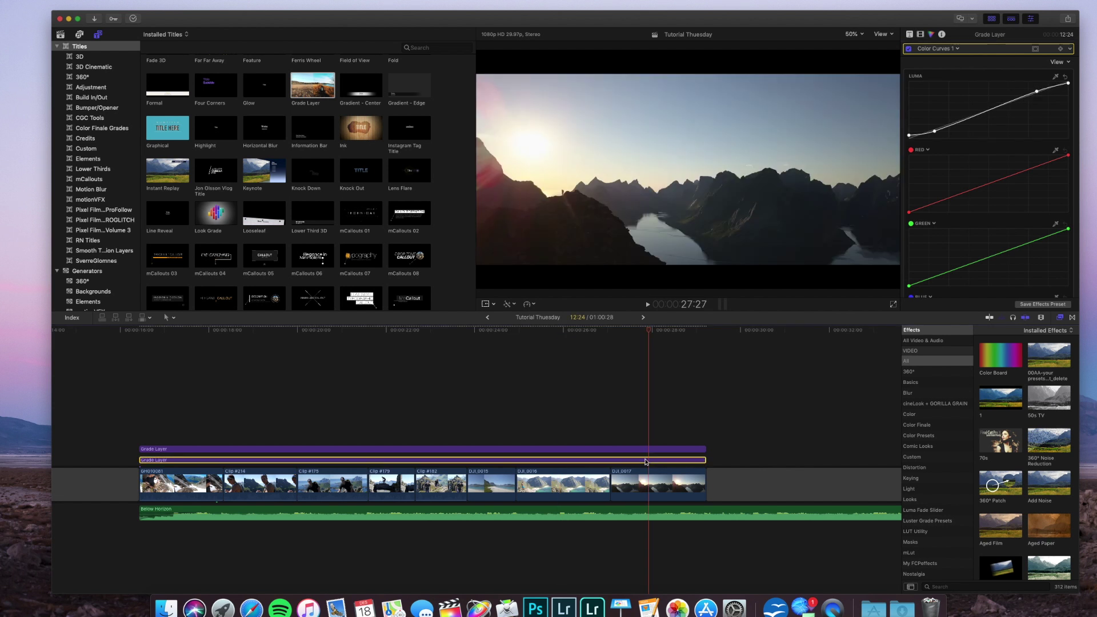
left_click(212, 421)
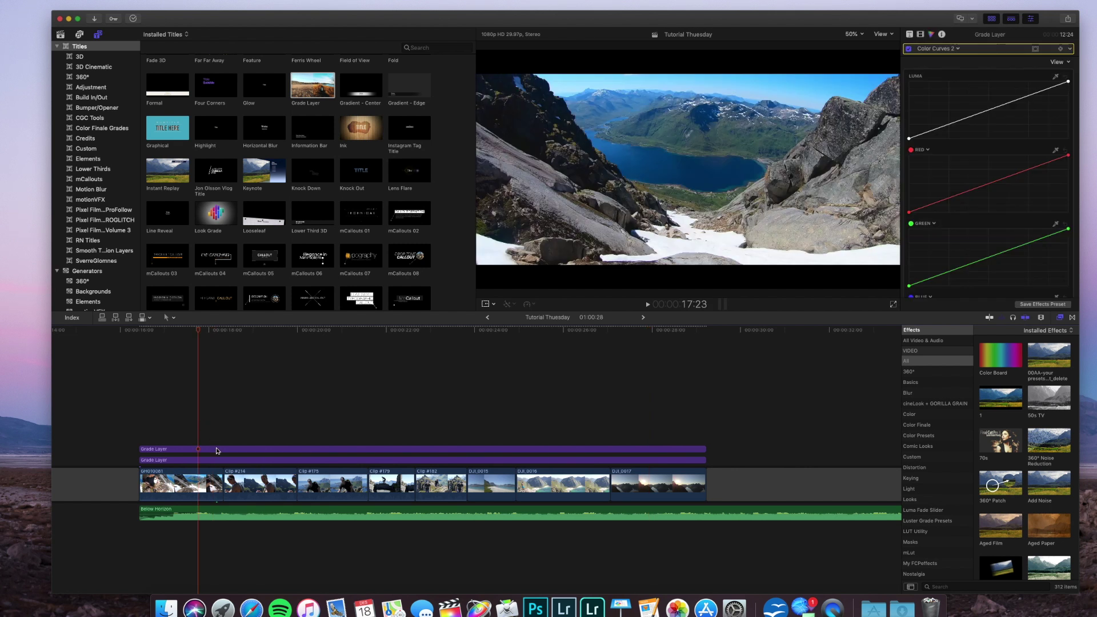
Add a shadow and a highlight control point to the red and green curves of the lower Grade Layer.
left_click(216, 460)
scroll(953, 211, "down", 5)
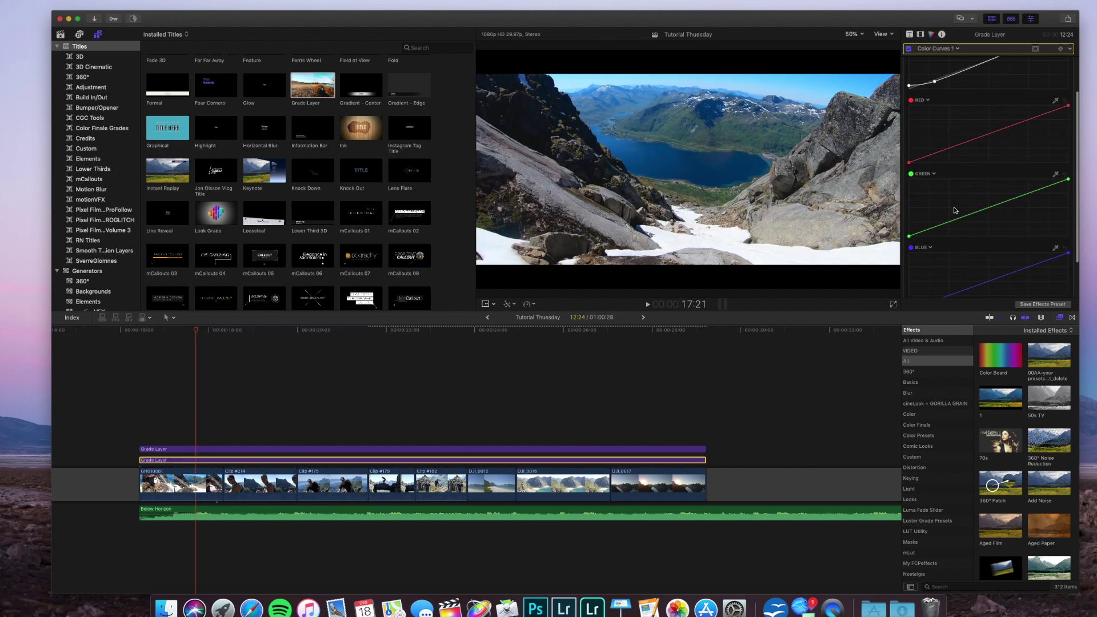
scroll(953, 210, "up", 2)
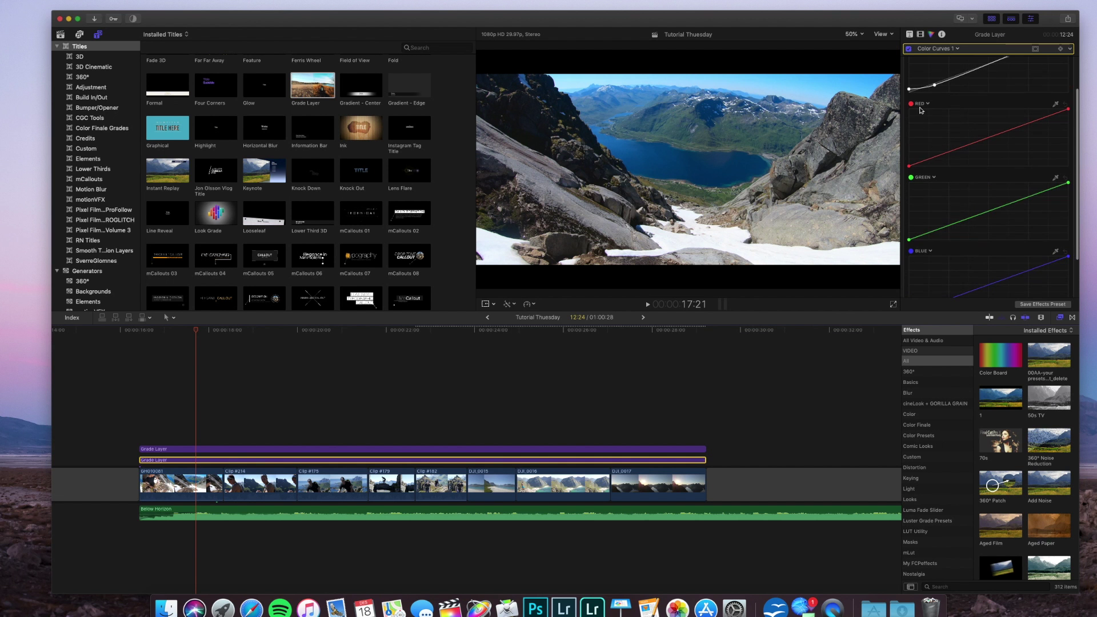
left_click(928, 162)
left_click(929, 160)
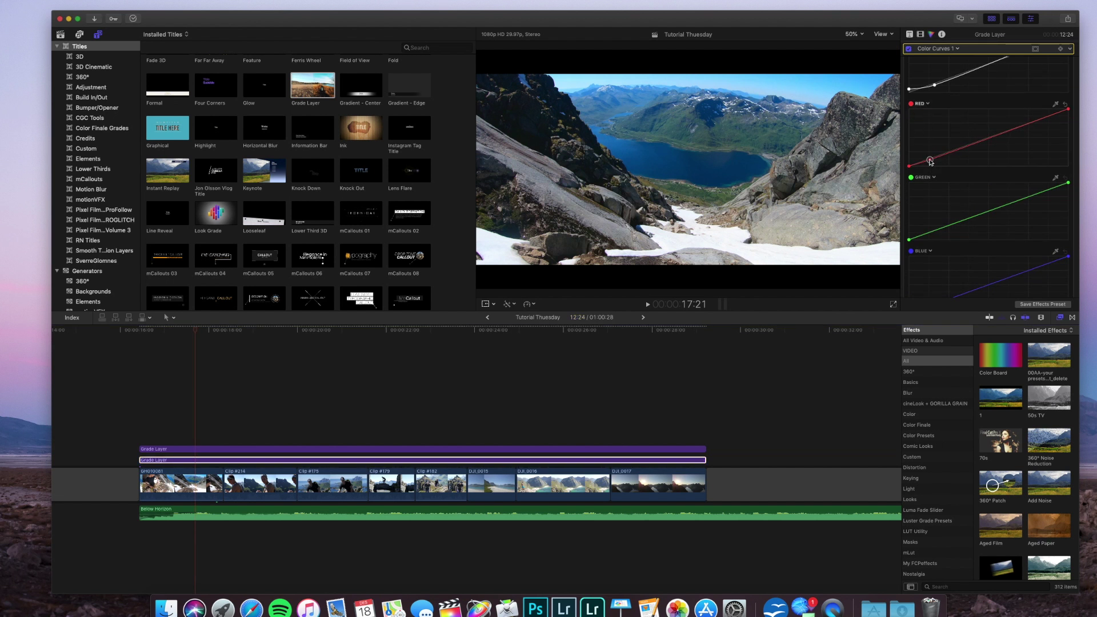
left_click(1034, 121)
left_click(931, 233)
left_click(1036, 194)
scroll(1034, 197, "down", 3)
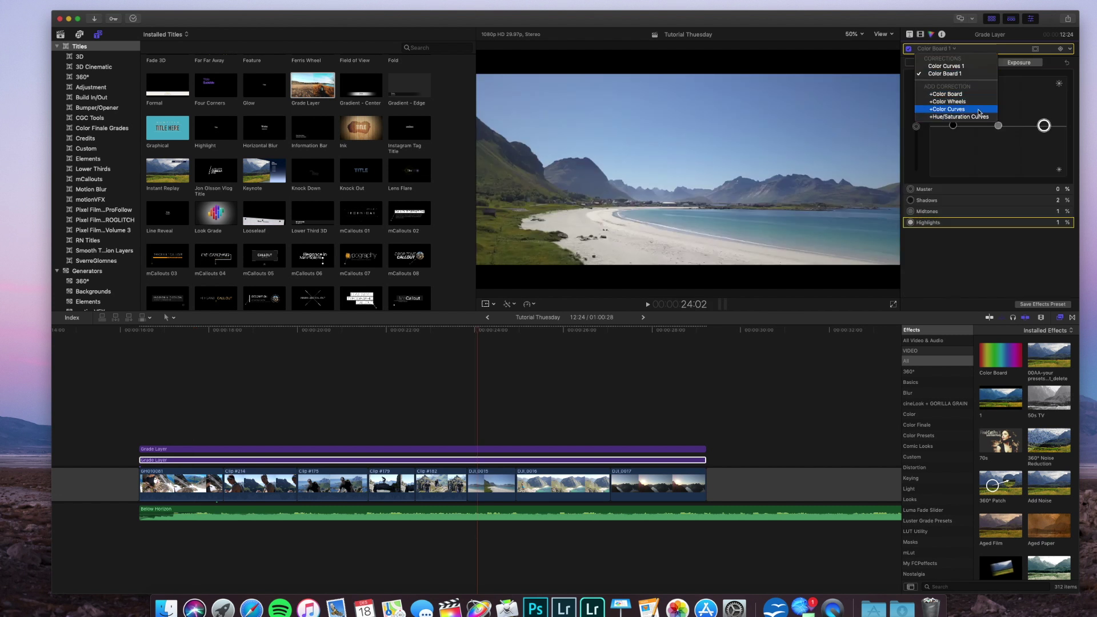
Add a Color Wheels correction to the lower Grade Layer.
left_click(979, 102)
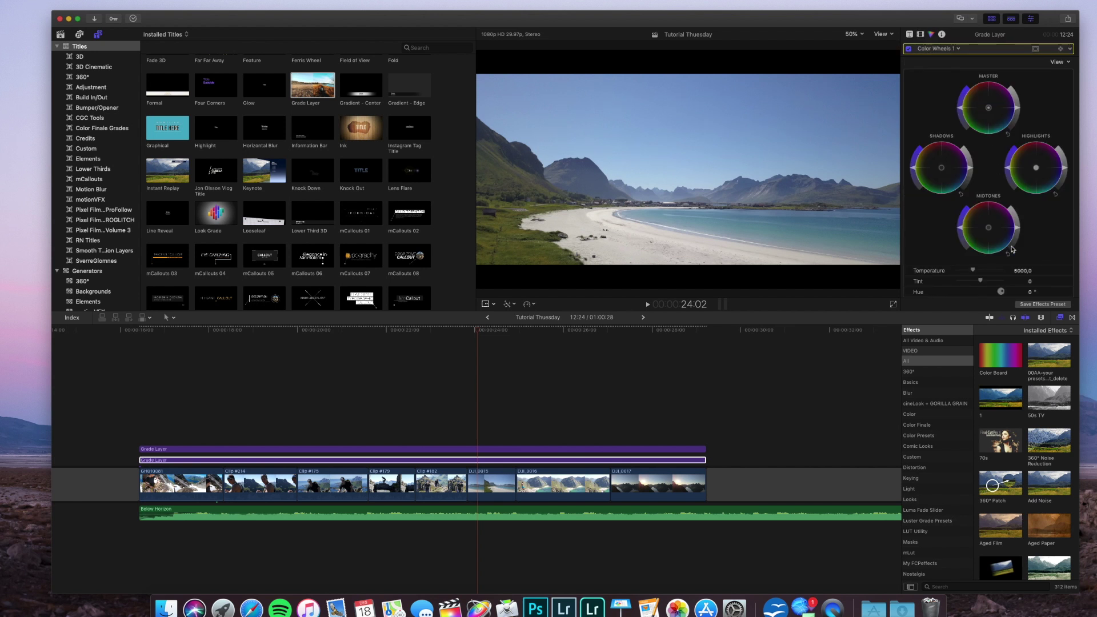
scroll(1013, 250, "down", 3)
scroll(1013, 250, "up", 3)
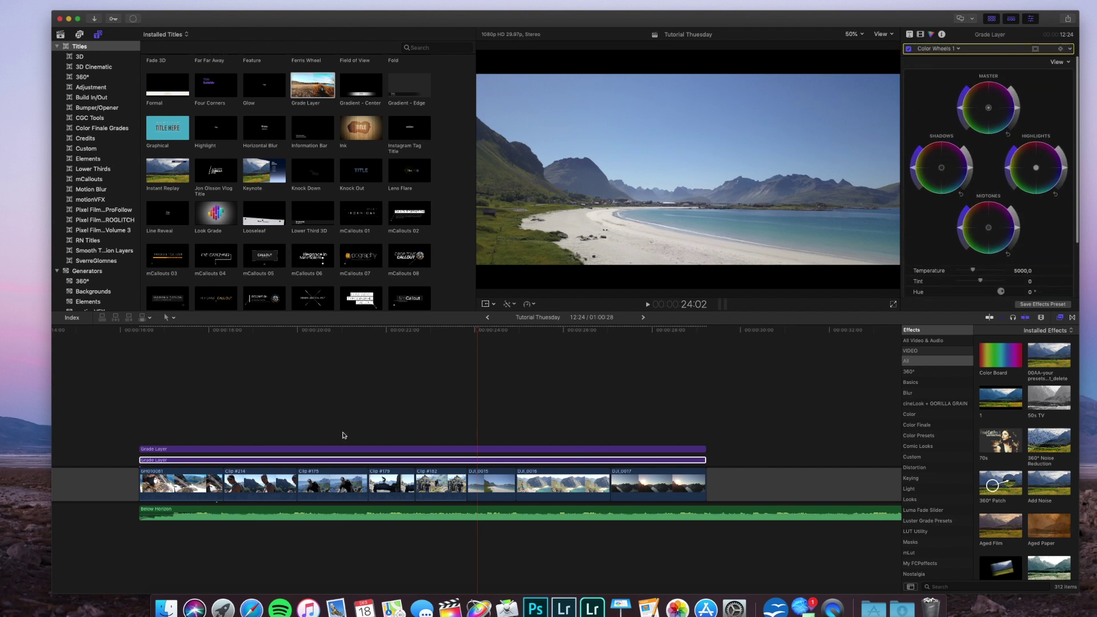
On Clip #214, use the lower Grade Layer's color wheels to tint the shadows blue and the highlights orange, and raise the temperature slightly.
left_click(240, 407)
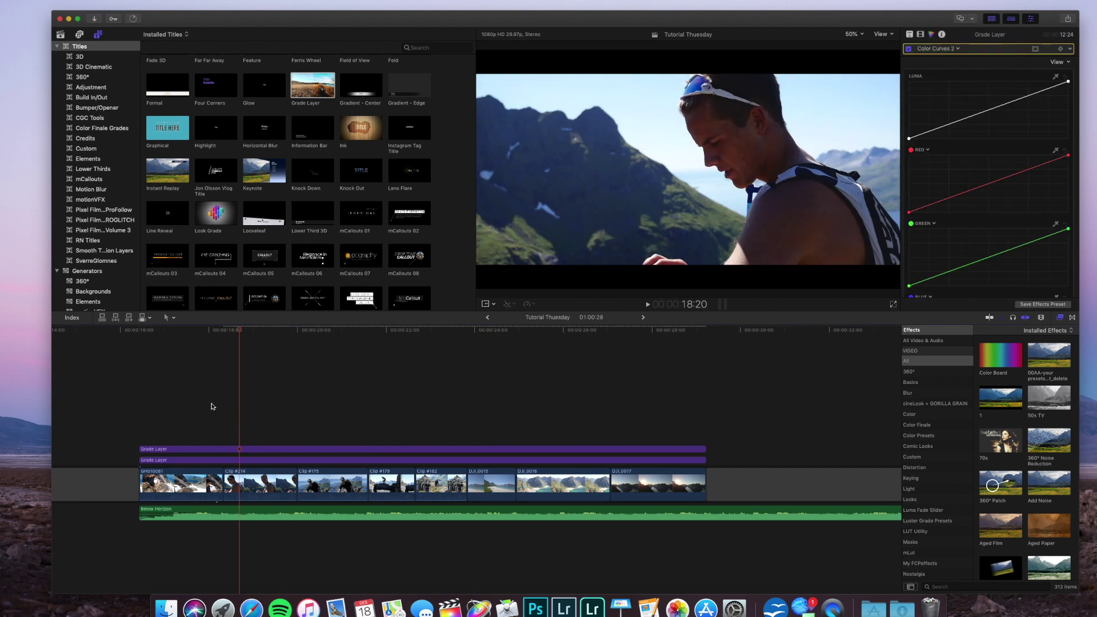
left_click(214, 406)
left_click(243, 406)
left_click(192, 394)
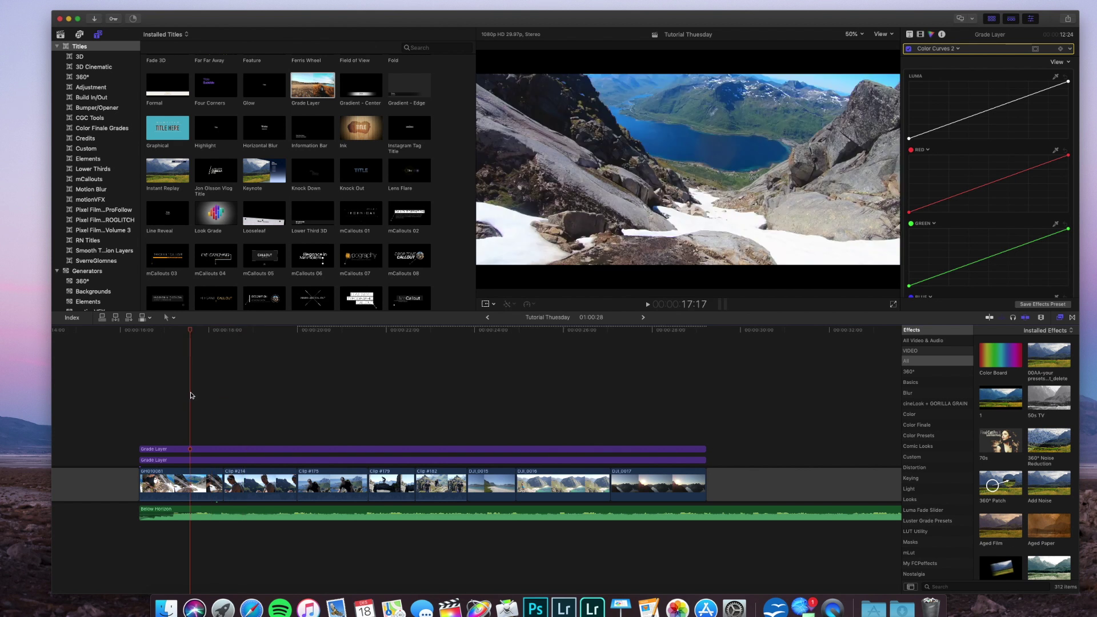
left_click(254, 395)
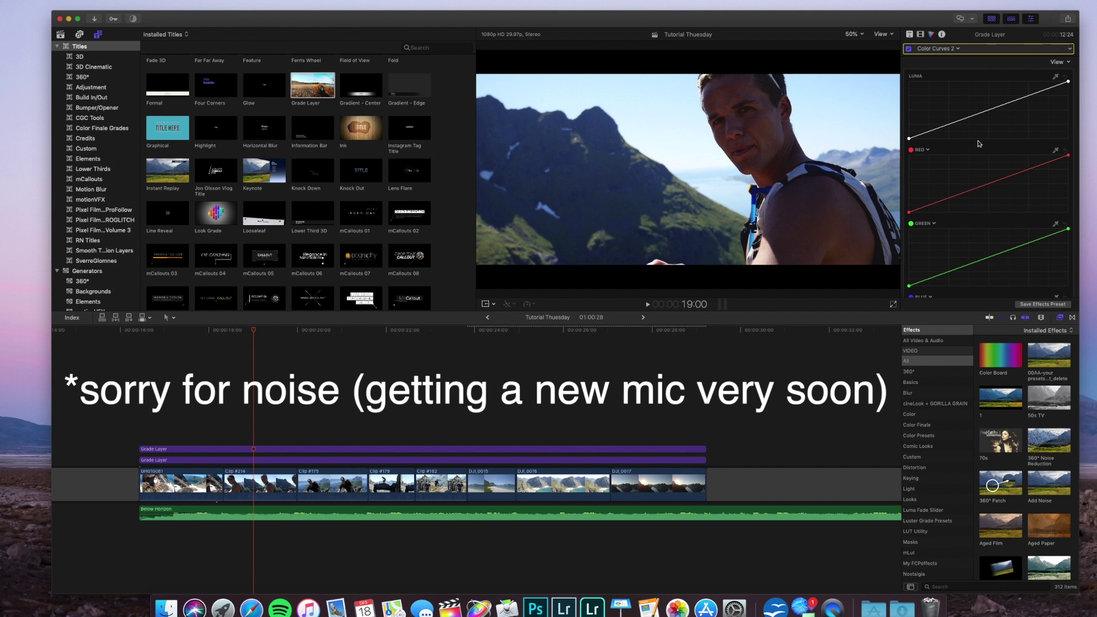
scroll(980, 143, "down", 3)
left_click(257, 460)
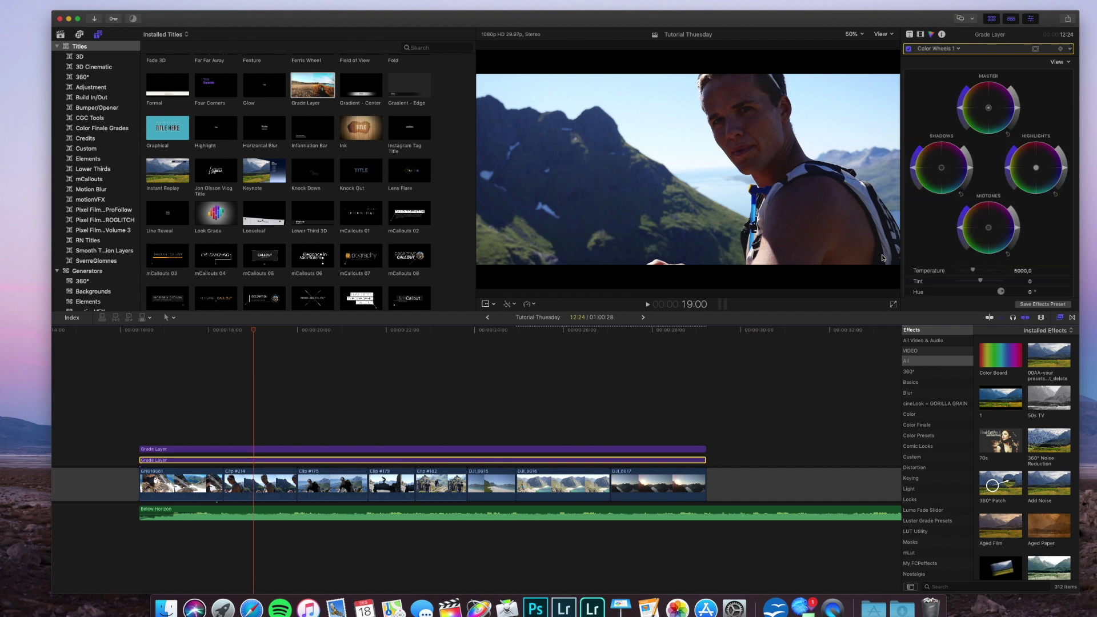
left_click(941, 167)
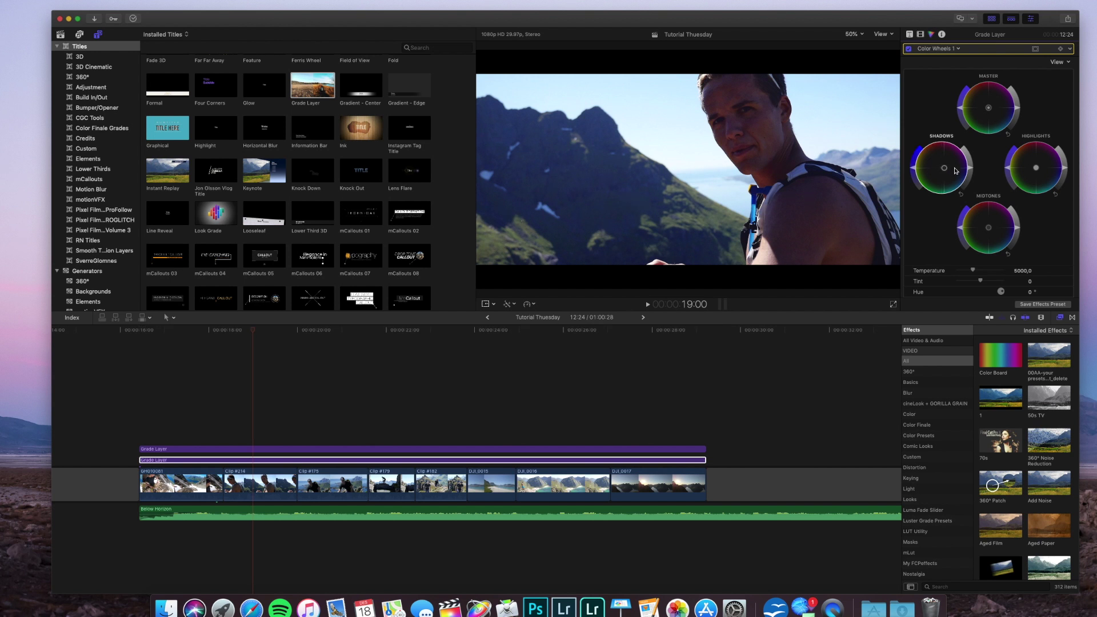
left_click_drag(954, 173, 954, 178)
left_click_drag(1036, 167, 1033, 163)
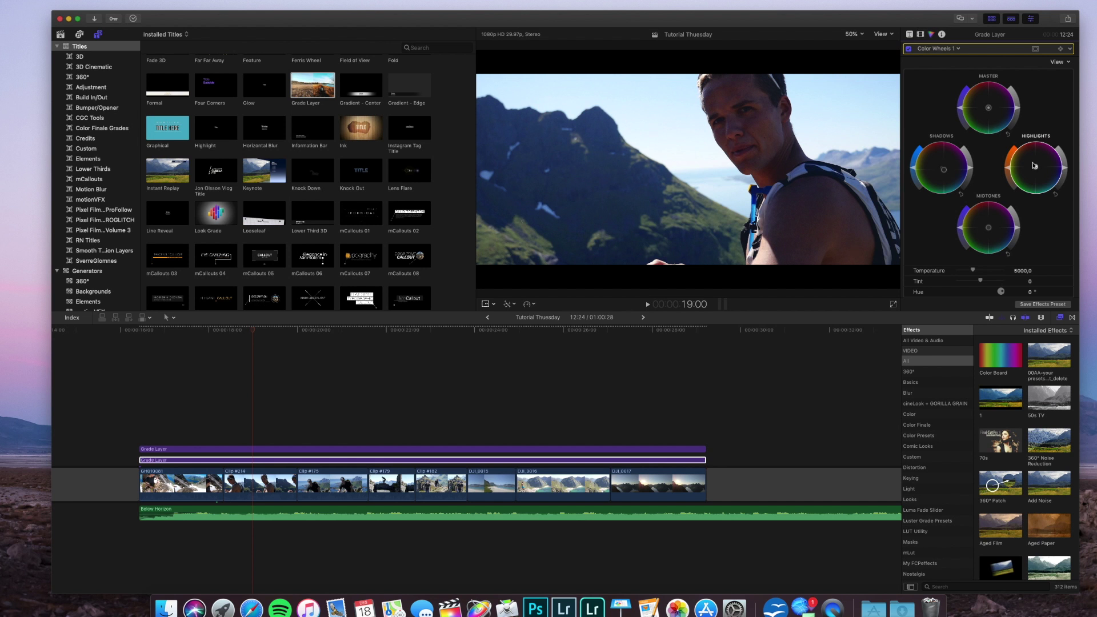
left_click_drag(974, 269, 973, 271)
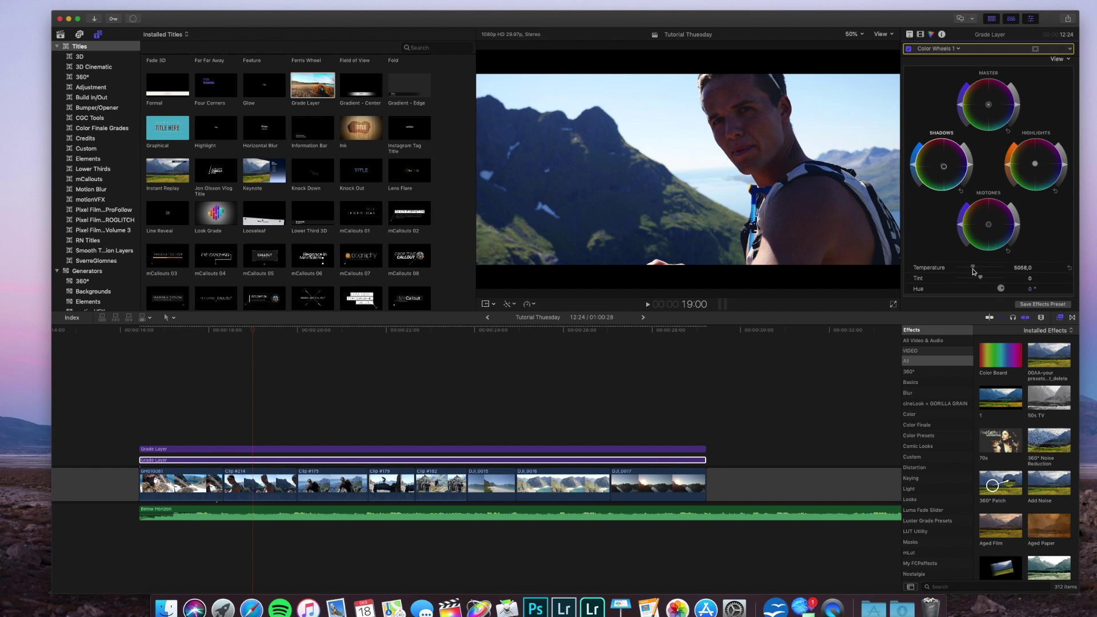
Toggle the lower Grade Layer off and on over Clip #179 to compare the footage with and without the grade.
left_click(538, 422)
left_click(388, 439)
left_click(394, 461)
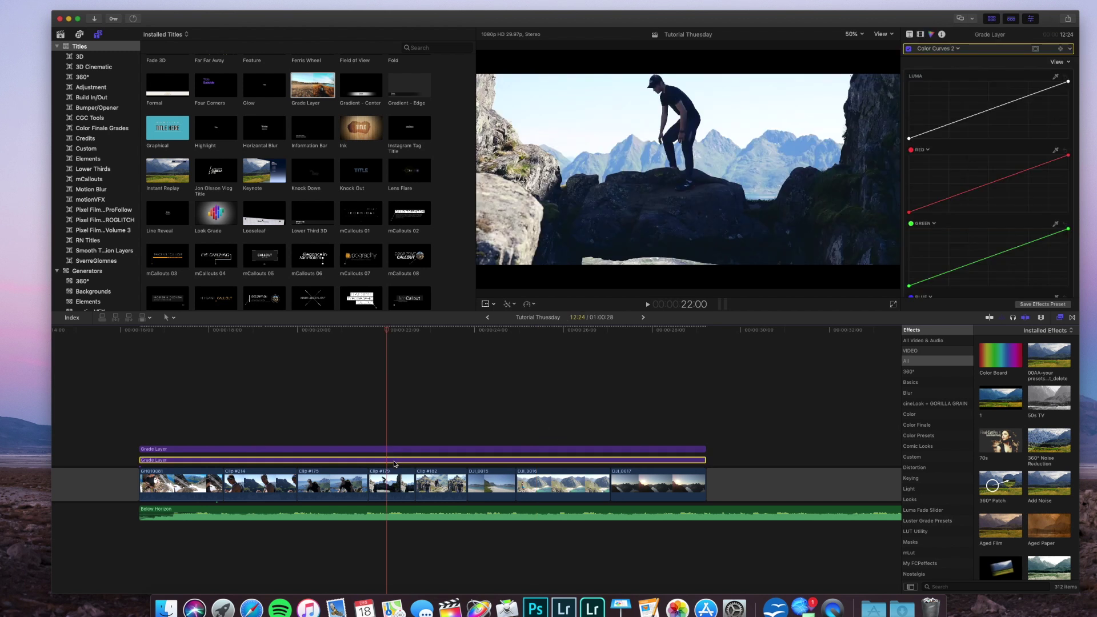
key("v")
key("v")
key("v")
key("v")
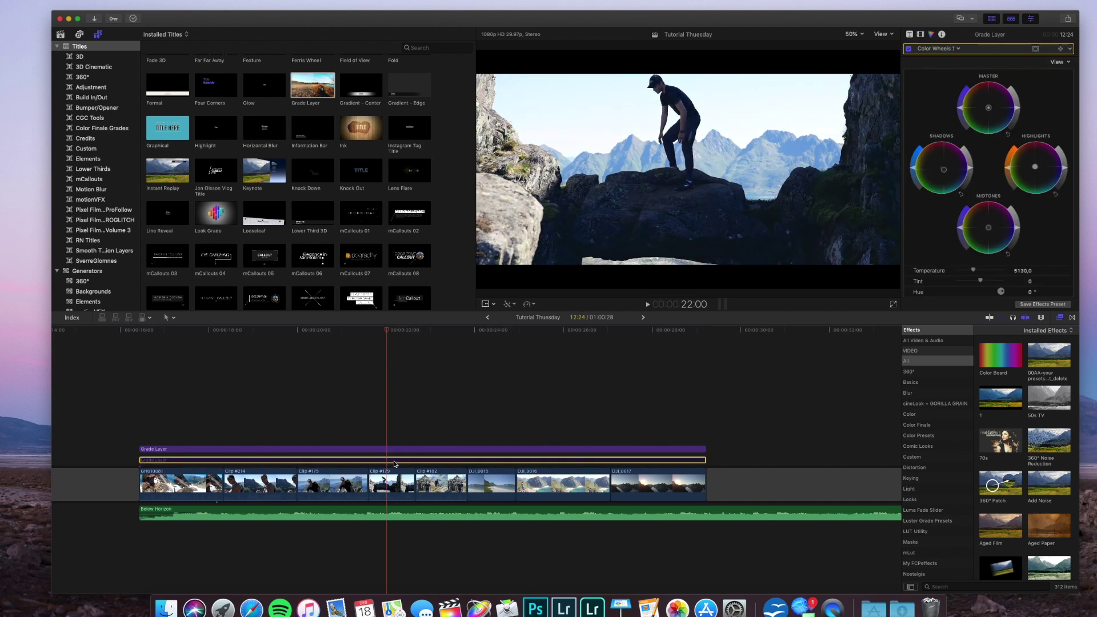
Review the lower Grade Layer's color wheel settings for the shadows and midtones, checking the picture on DJI_0015 and Clip #214.
left_click(504, 436)
left_click(494, 461)
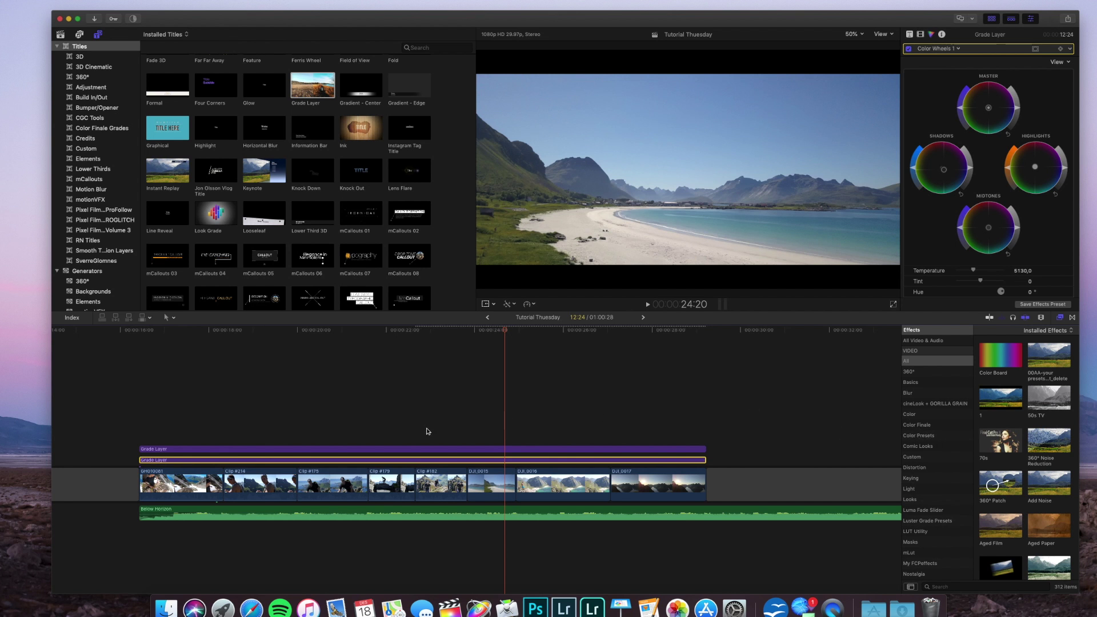
left_click(272, 433)
scroll(1044, 265, "down", 5)
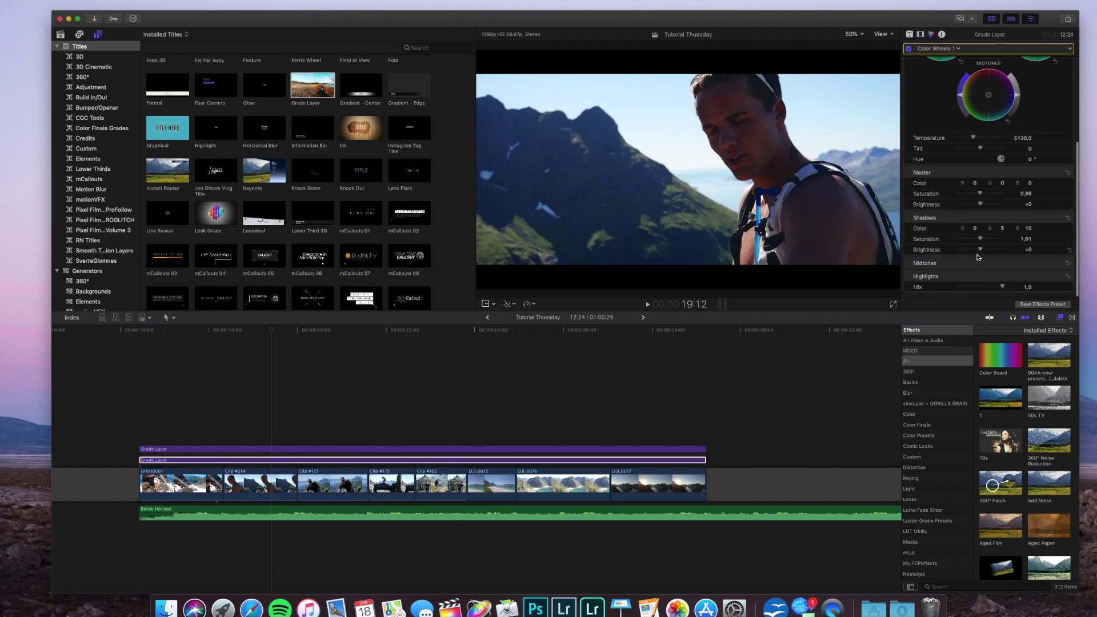
left_click(1056, 263)
scroll(981, 259, "down", 2)
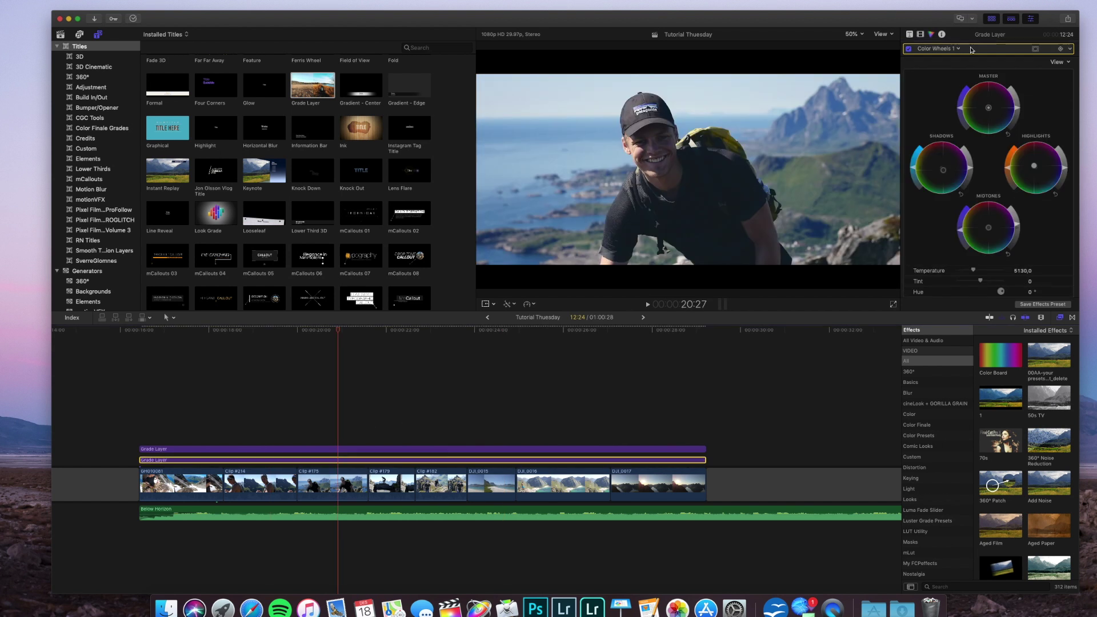
In the lower Grade Layer's Color Curves 1, lift the luma curve's black point and shadow point slightly and adjust its midtones.
left_click(954, 49)
left_click(958, 67)
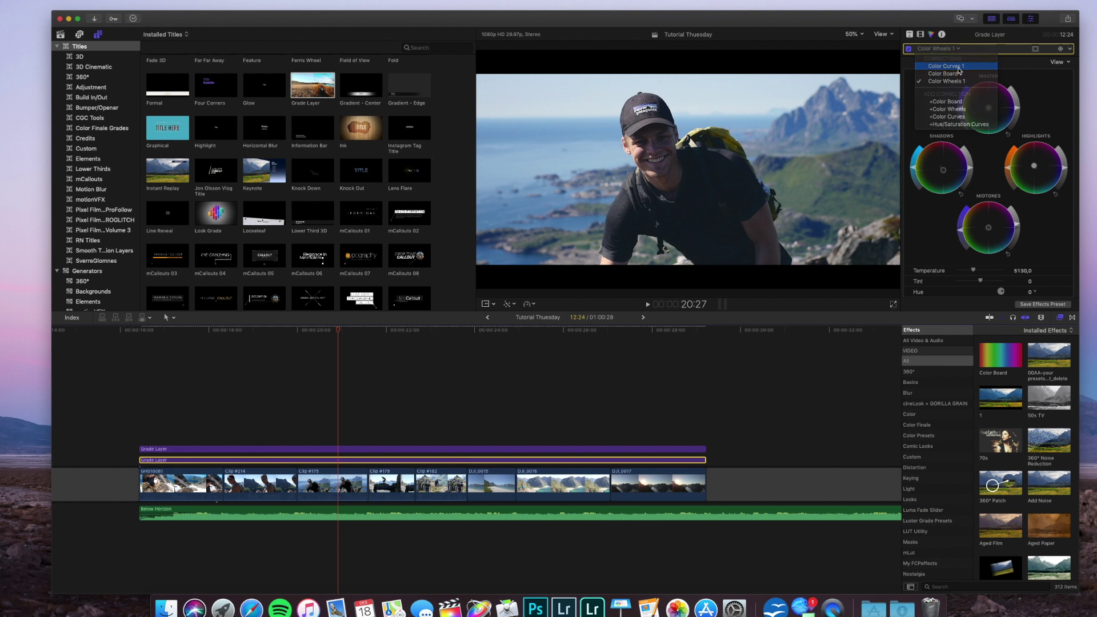
scroll(964, 180, "up", 1)
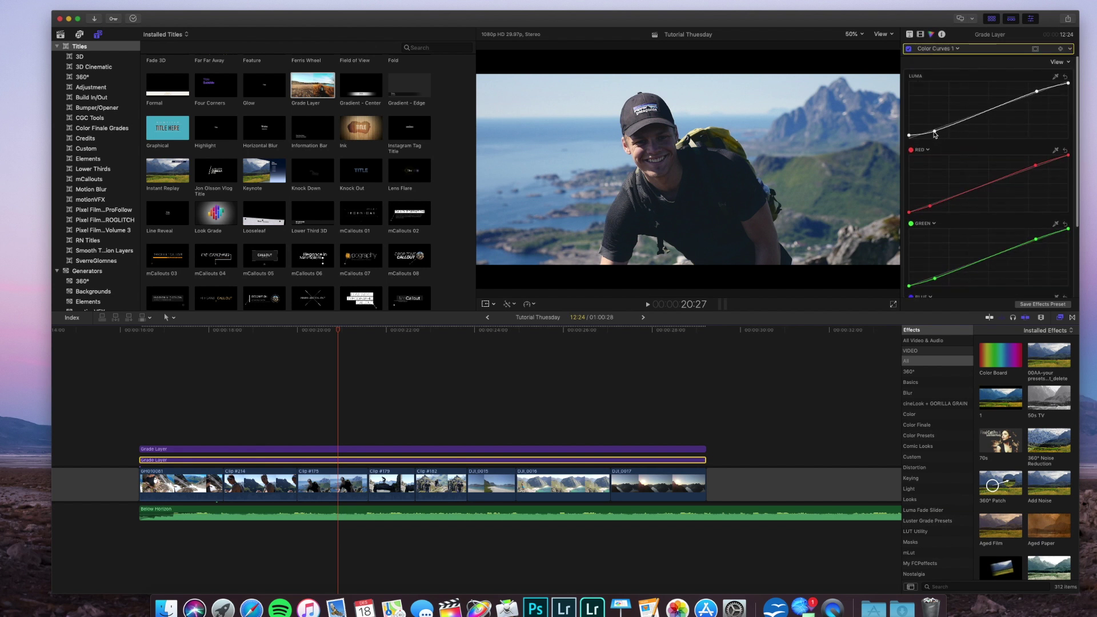
left_click(934, 132)
left_click_drag(933, 132, 935, 132)
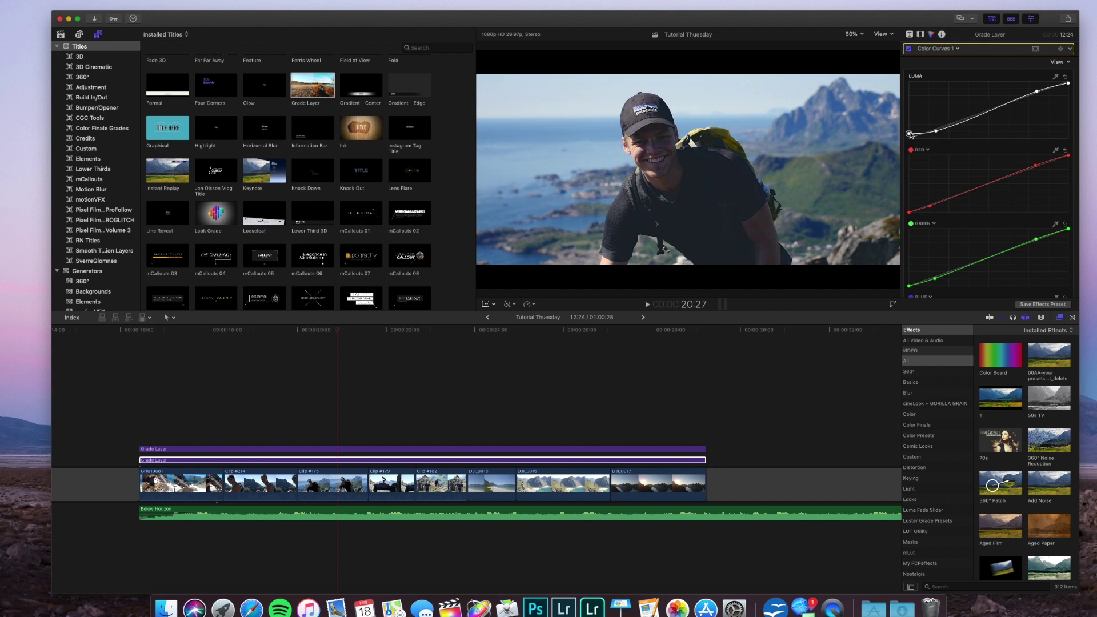
left_click_drag(910, 135, 908, 136)
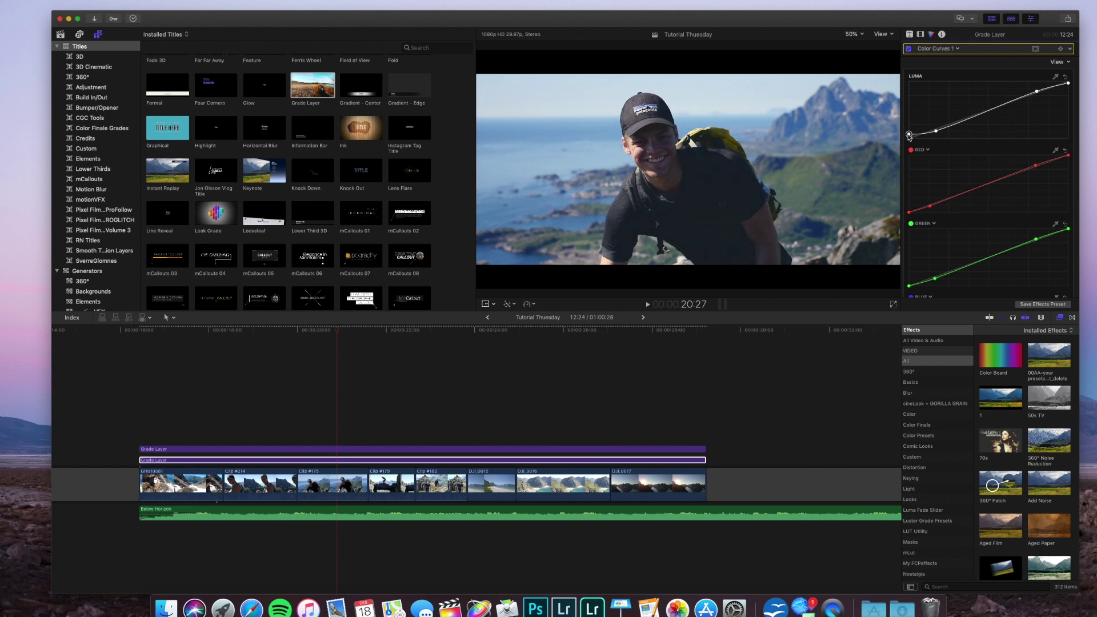
left_click(260, 460)
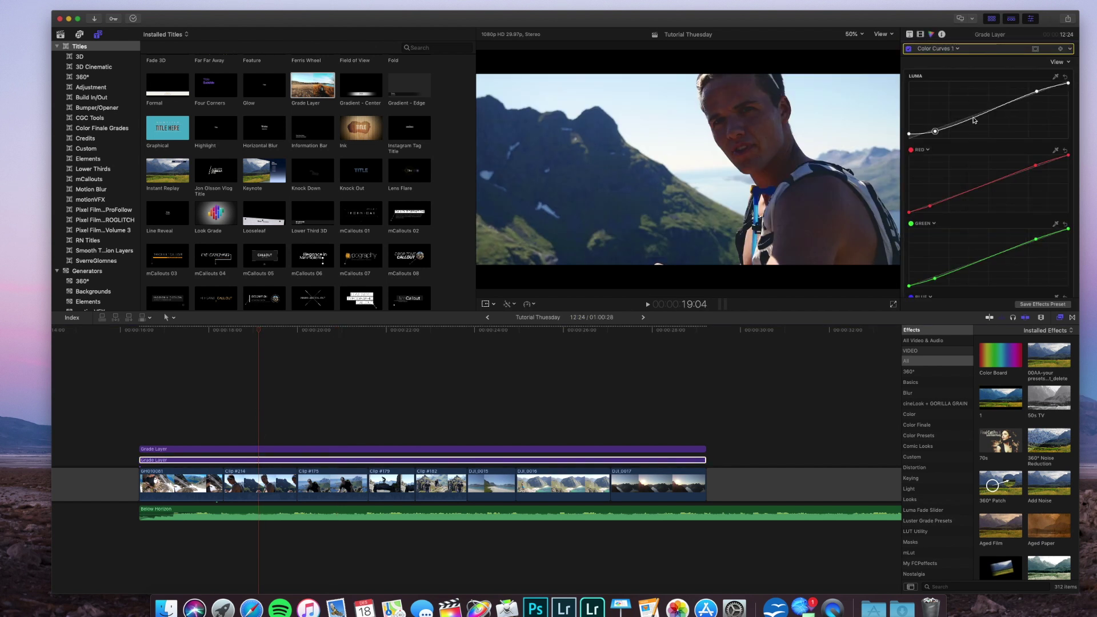
left_click_drag(981, 113, 981, 111)
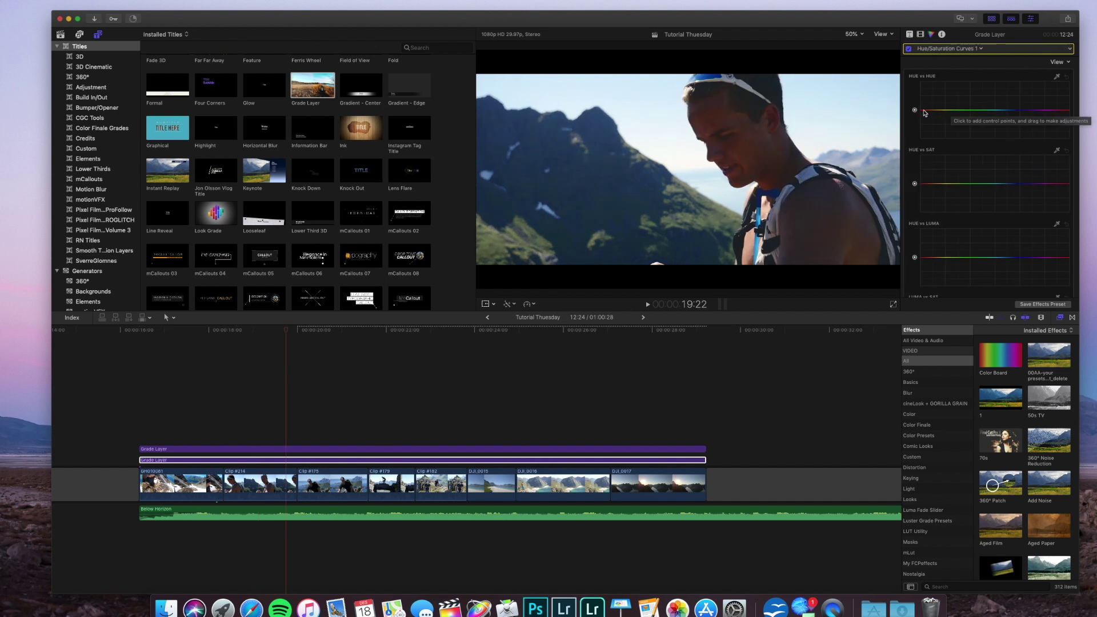
Add Hue/Saturation Curves to the lower Grade Layer and pull the middle of the Orange vs Sat curve down slightly.
scroll(999, 182, "down", 10)
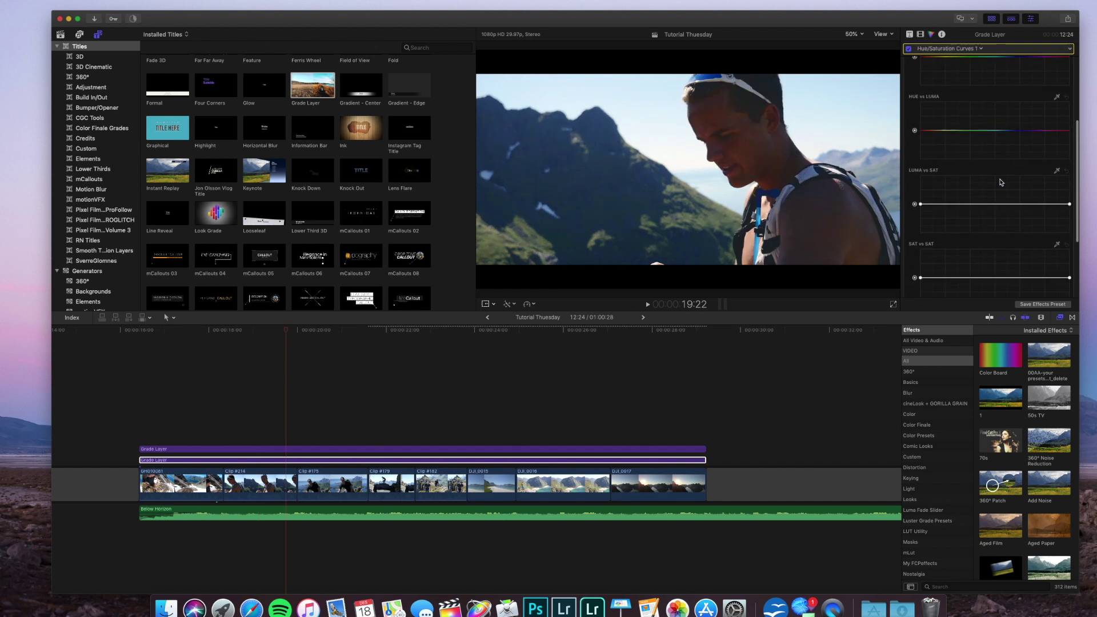
scroll(971, 217, "down", 3)
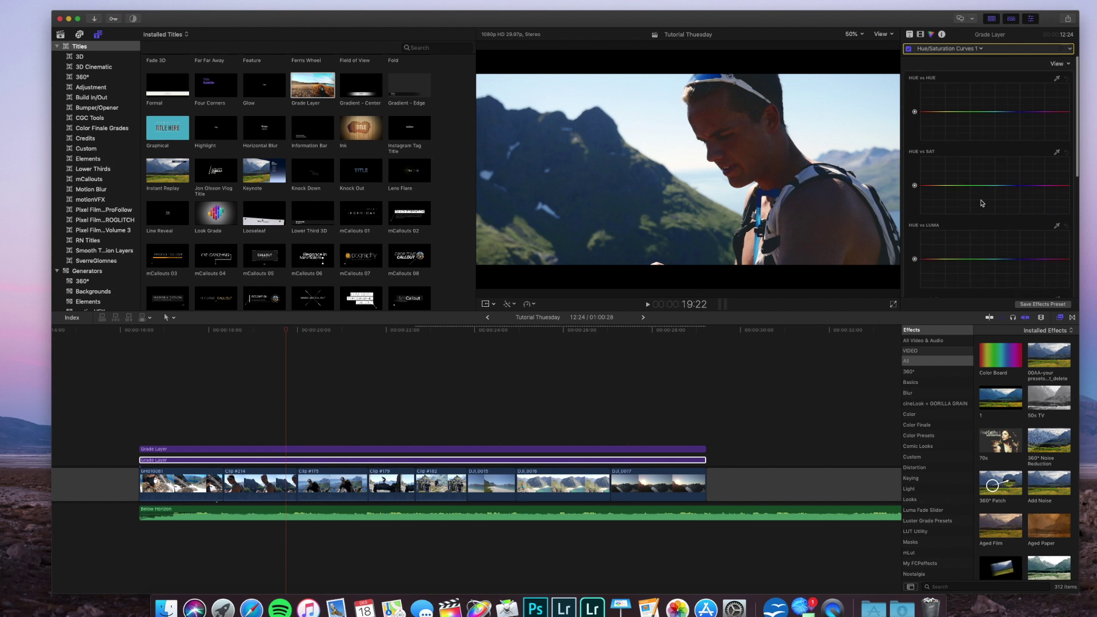
left_click_drag(914, 246, 915, 247)
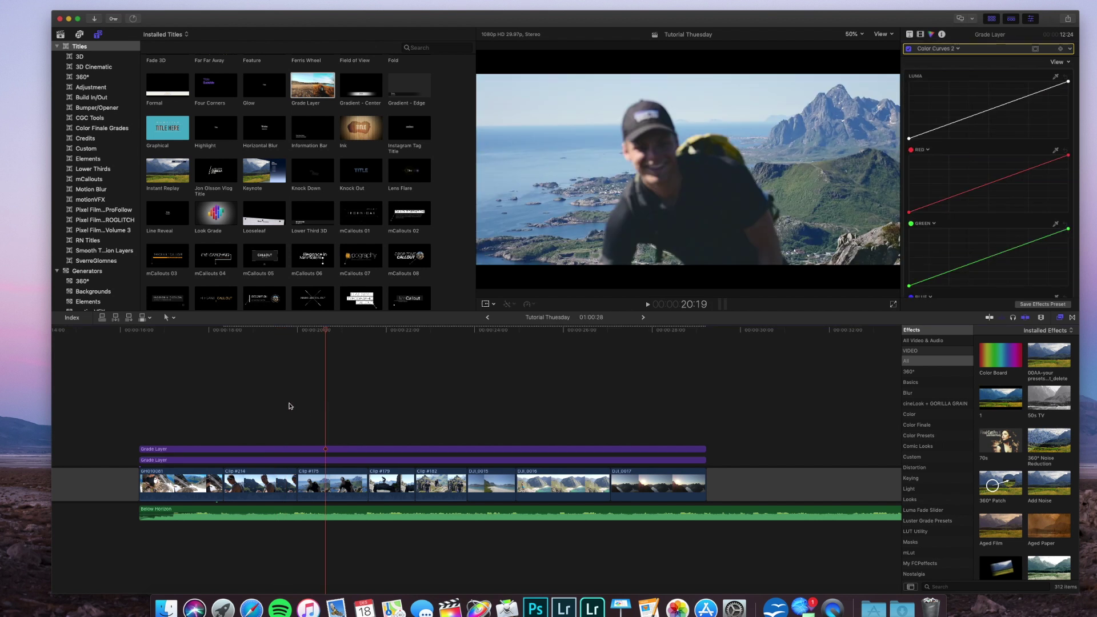
left_click(289, 406)
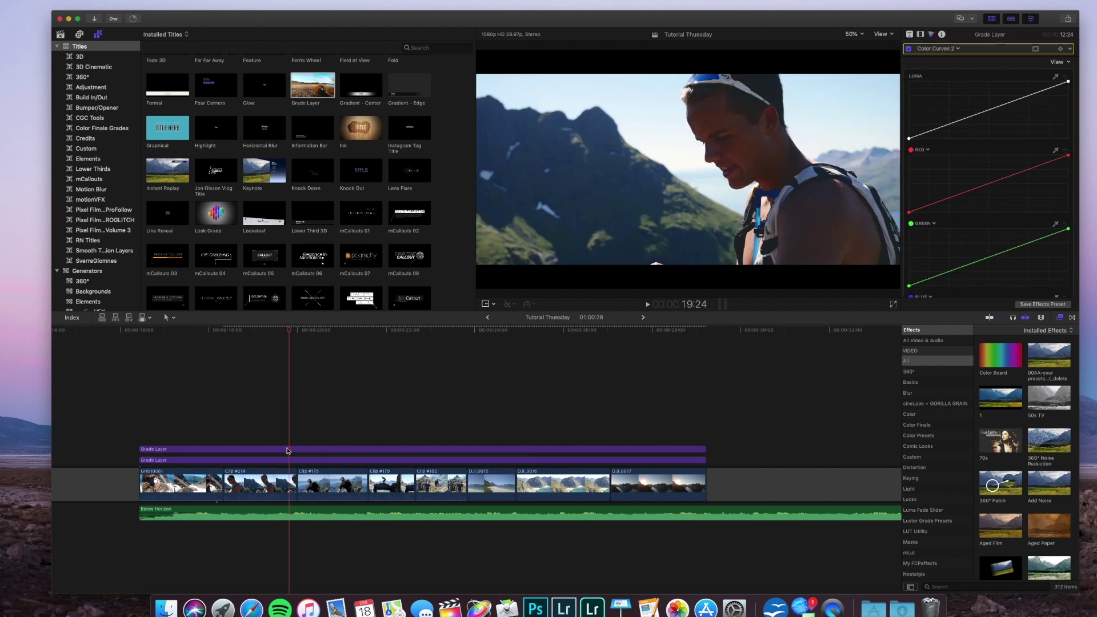
left_click(289, 460)
scroll(984, 261, "down", 10)
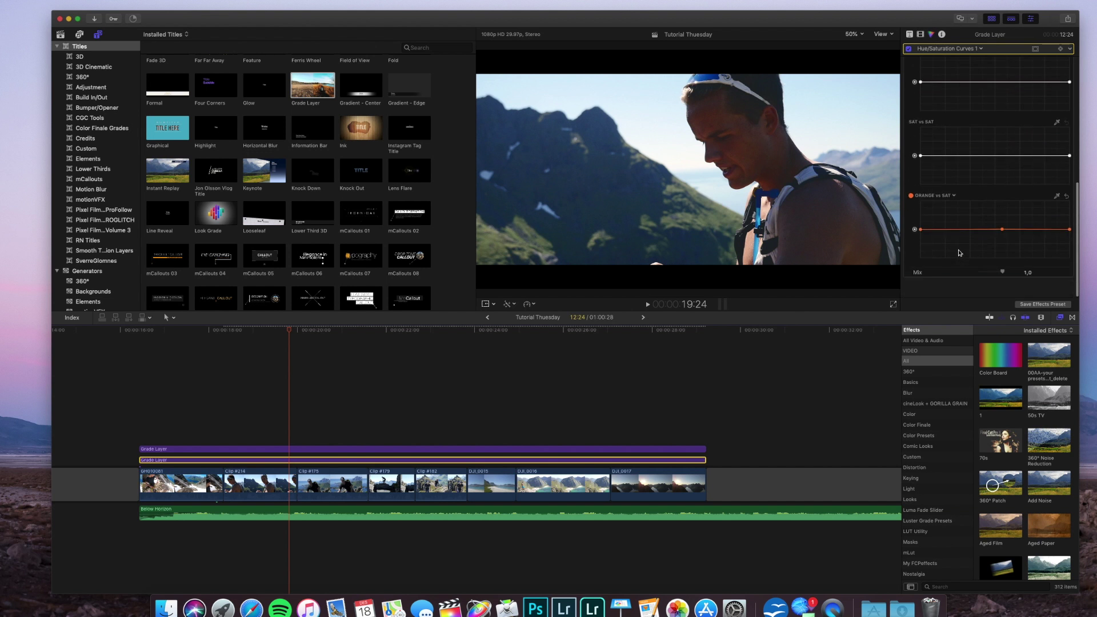
left_click(954, 210)
left_click(954, 211)
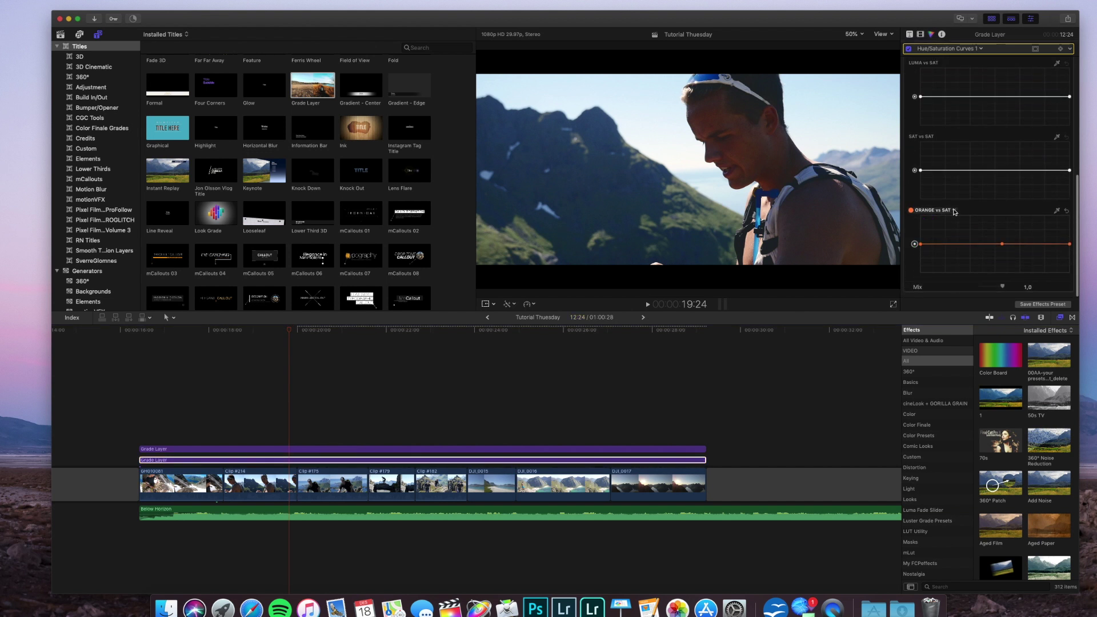
left_click_drag(1002, 244, 996, 252)
Toggle the lower Grade Layer off and on over DJI_0015 to compare the beach shot with and without the grade.
left_click(500, 460)
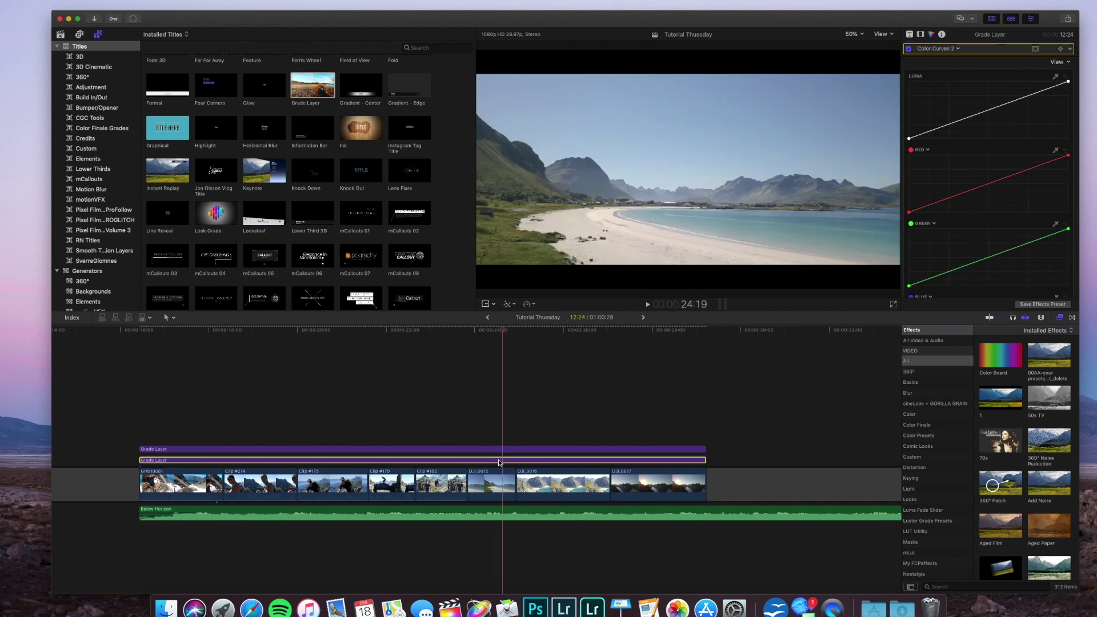
key("v")
key("v")
key("v")
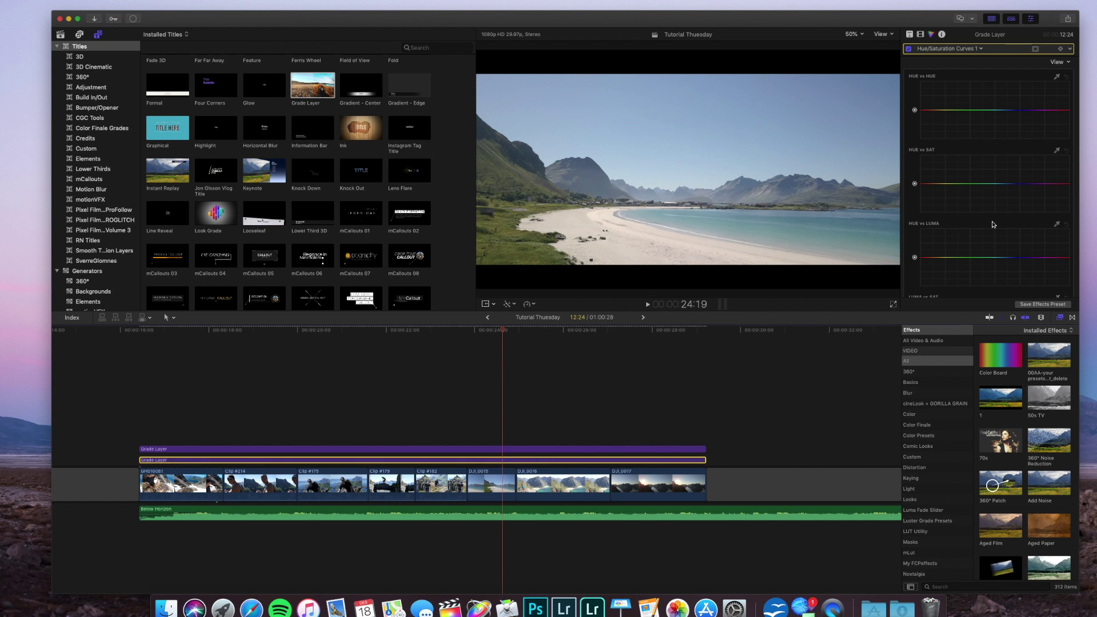
Raise the saturation of the blues and greens on the lower Grade Layer's Hue vs Sat curve.
left_click(990, 183)
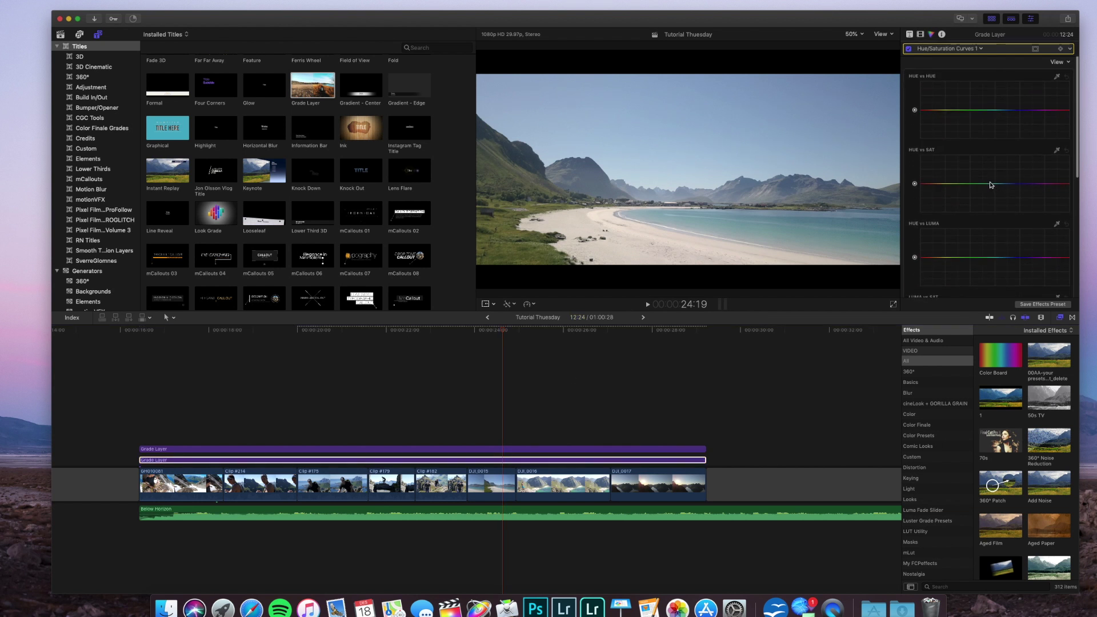
left_click(1006, 184)
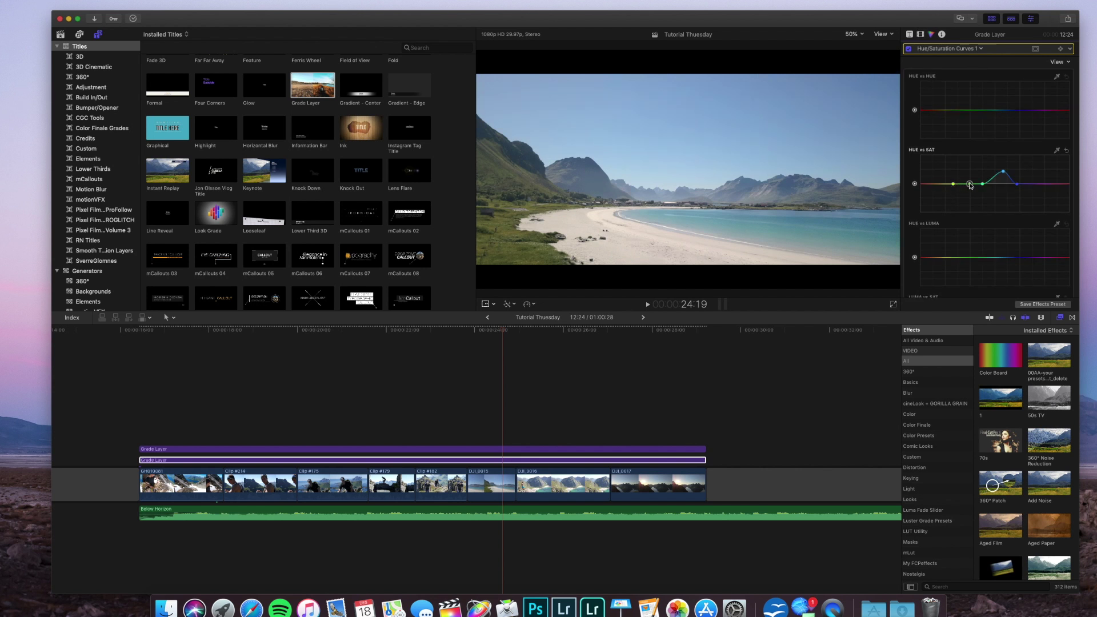
left_click_drag(961, 185, 962, 173)
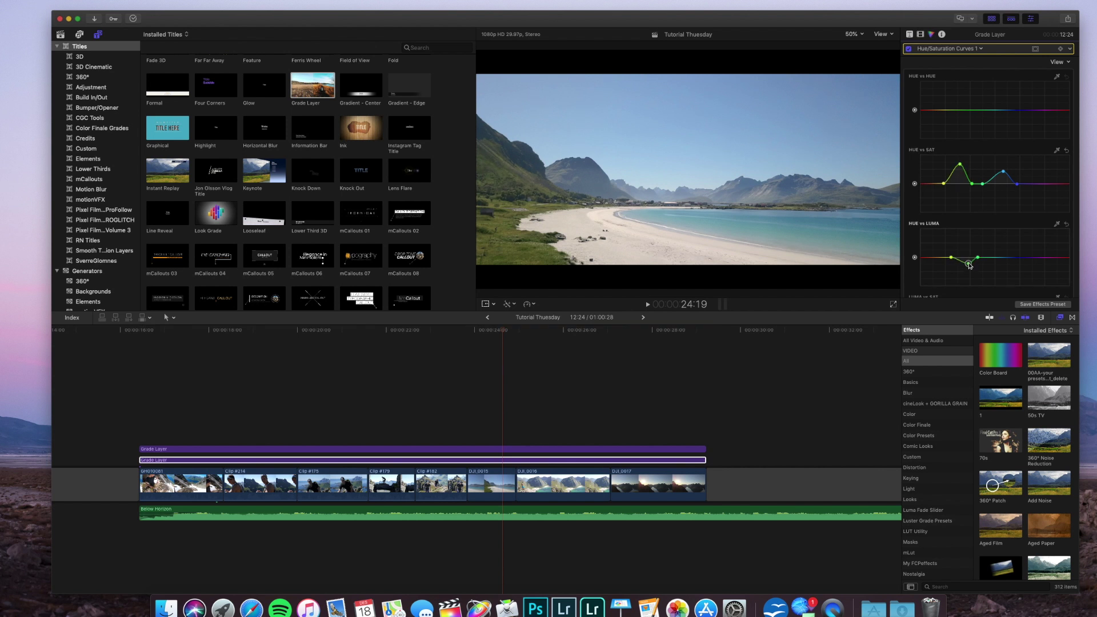
On the Hue vs Luma curve, darken the greens slightly and brighten the blues slightly between surrounding anchor points.
left_click_drag(969, 265, 967, 264)
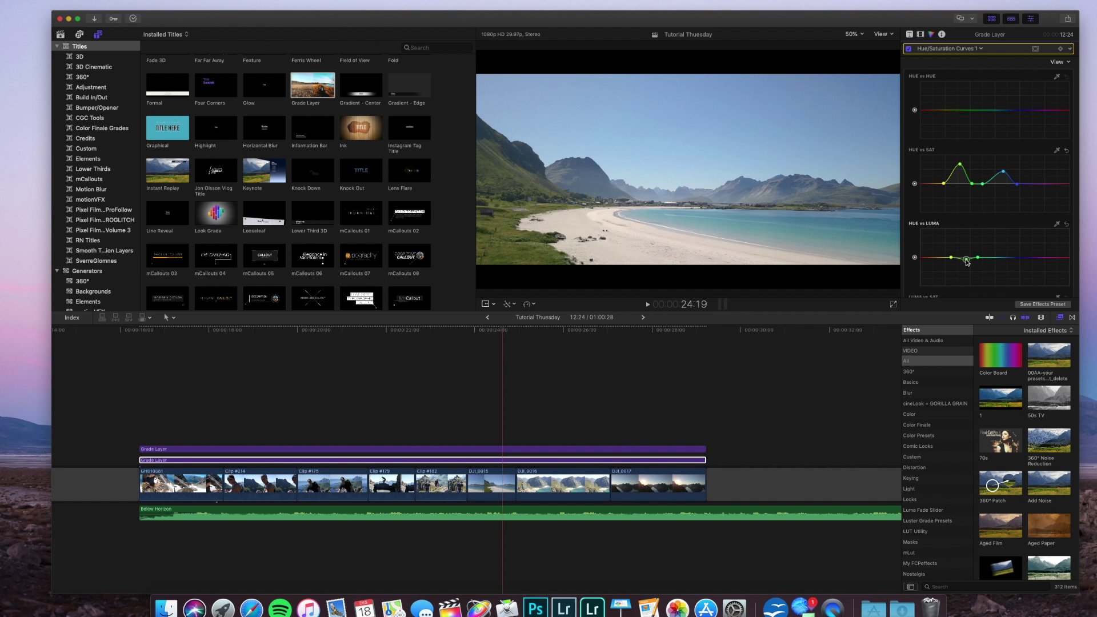
left_click(992, 258)
left_click(1022, 258)
left_click(1007, 257)
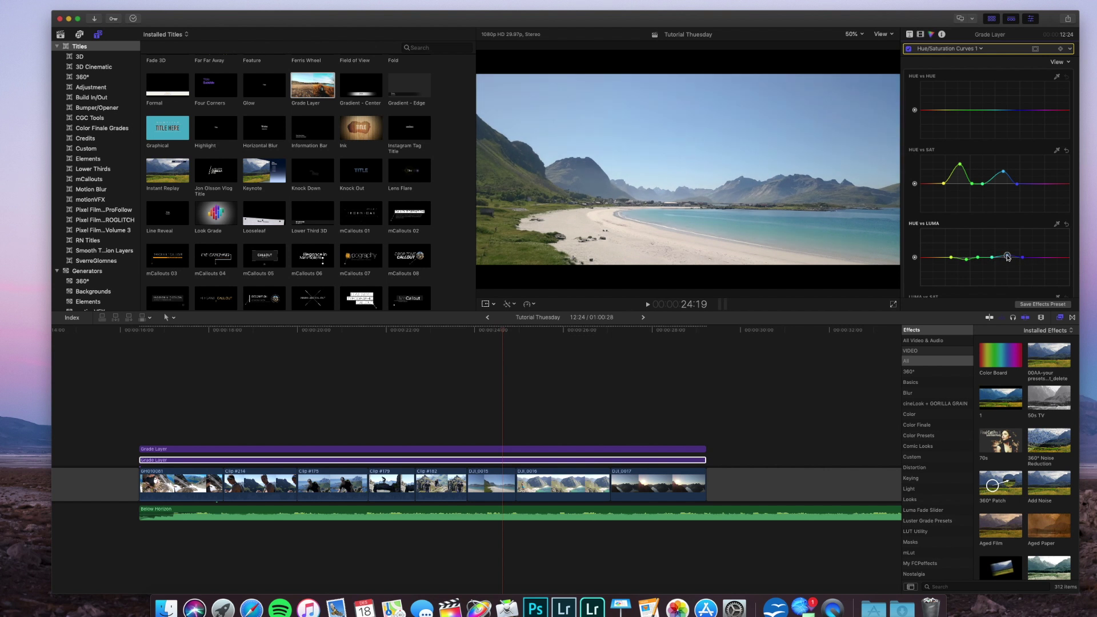
Raise the blue peak further on the Hue vs Sat curve and adjust the blues slightly on the Hue vs Hue curve.
left_click_drag(1003, 173, 1004, 166)
left_click(1010, 109)
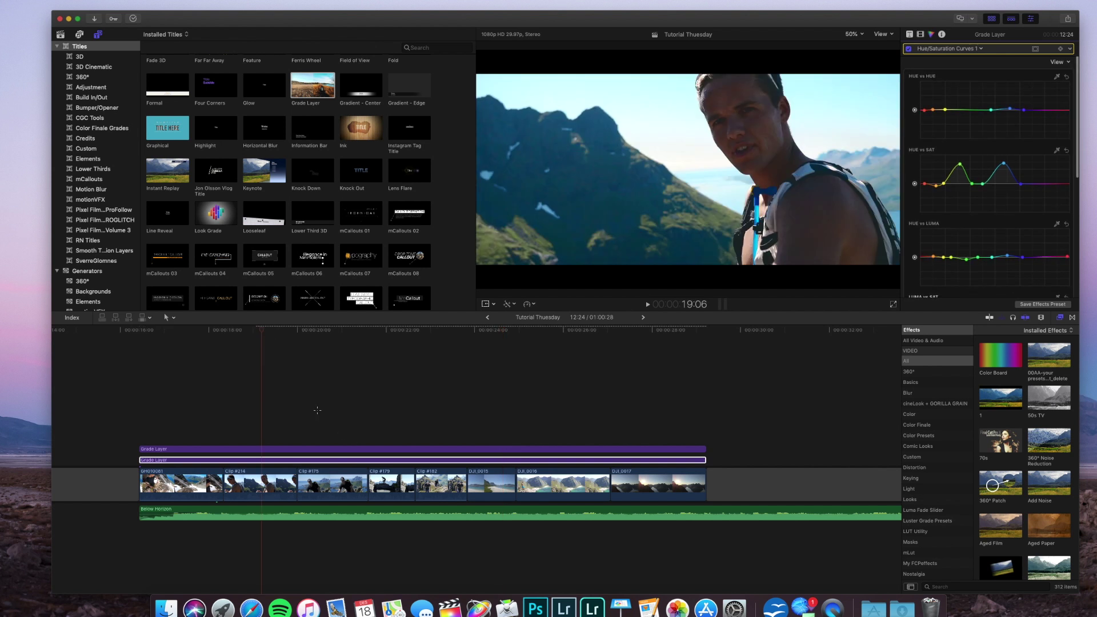
Toggle the lower Grade Layer off and on over Clip #175 to compare the shot with and without the grade.
left_click(317, 410)
left_click(373, 415)
left_click(349, 410)
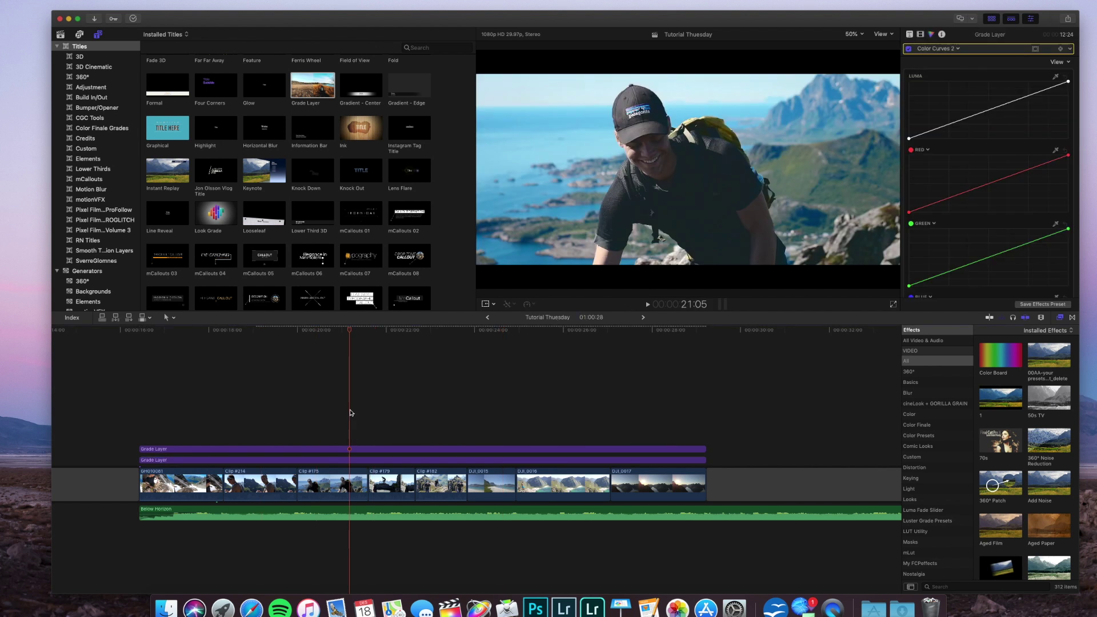
left_click(360, 460)
key("v")
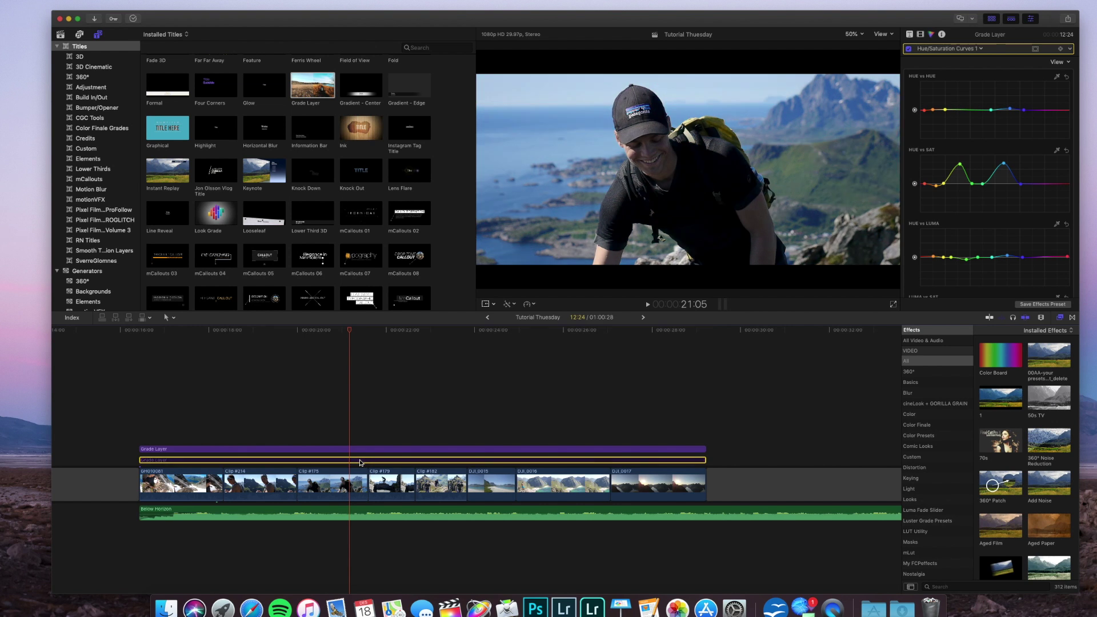
key("v")
Compare the sequence's first clip and Clip #214 with the lower Grade Layer disabled and enabled.
left_click(185, 422)
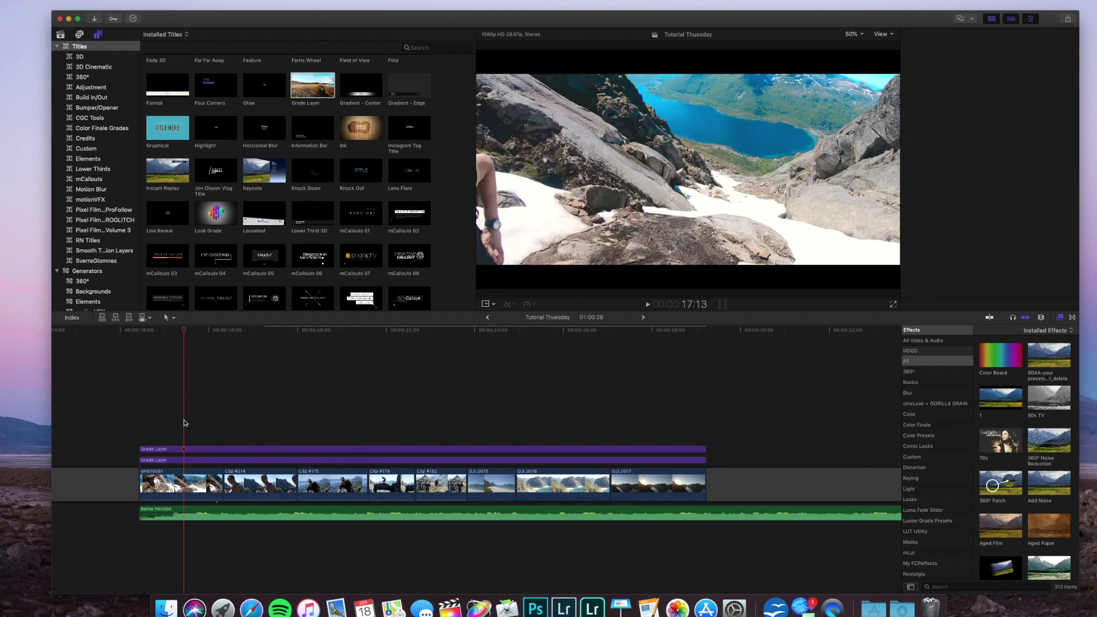
left_click(193, 461)
key("v")
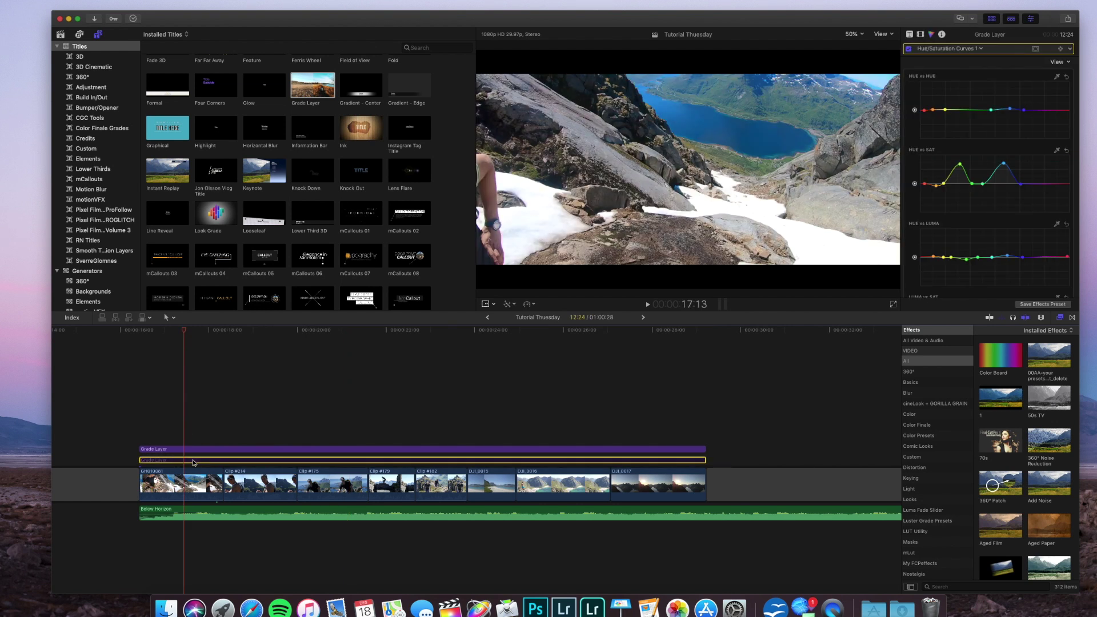
key("v")
left_click(272, 426)
left_click(275, 460)
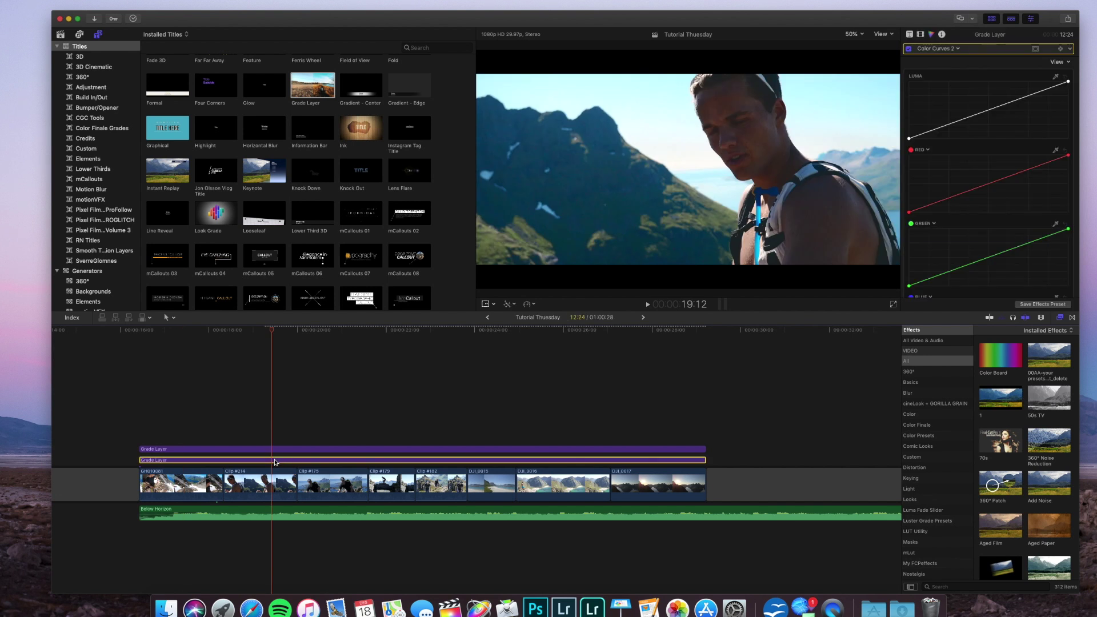
key("v")
key("v")
Check the graded look on Clip #175, and compare Clip #179 with the lower Grade Layer off and on.
left_click(335, 434)
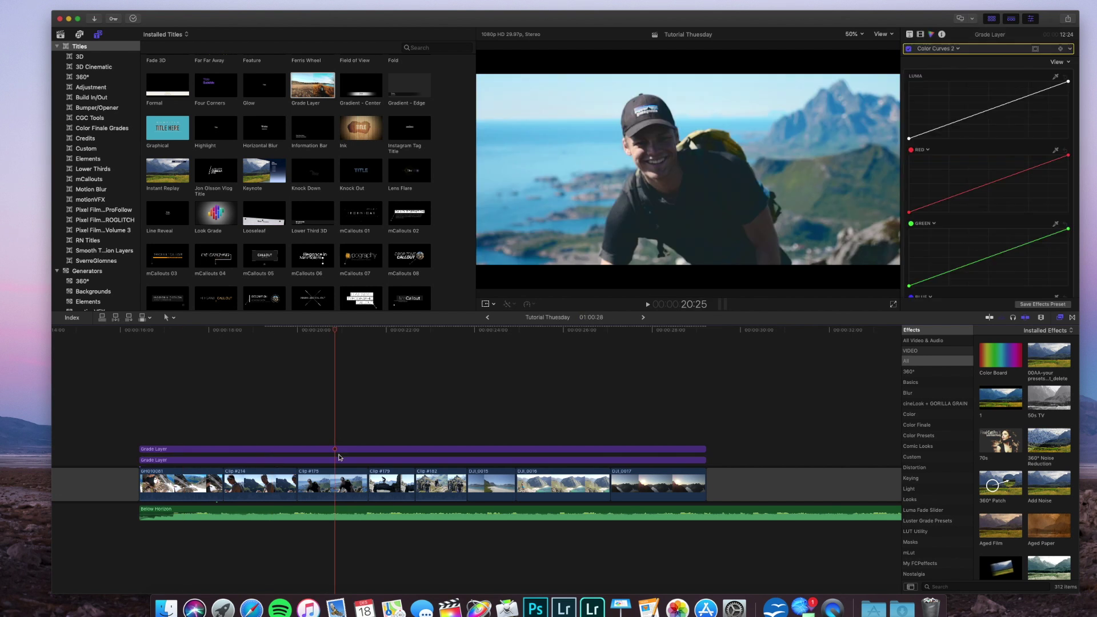
left_click(413, 434)
left_click(393, 444)
left_click(393, 460)
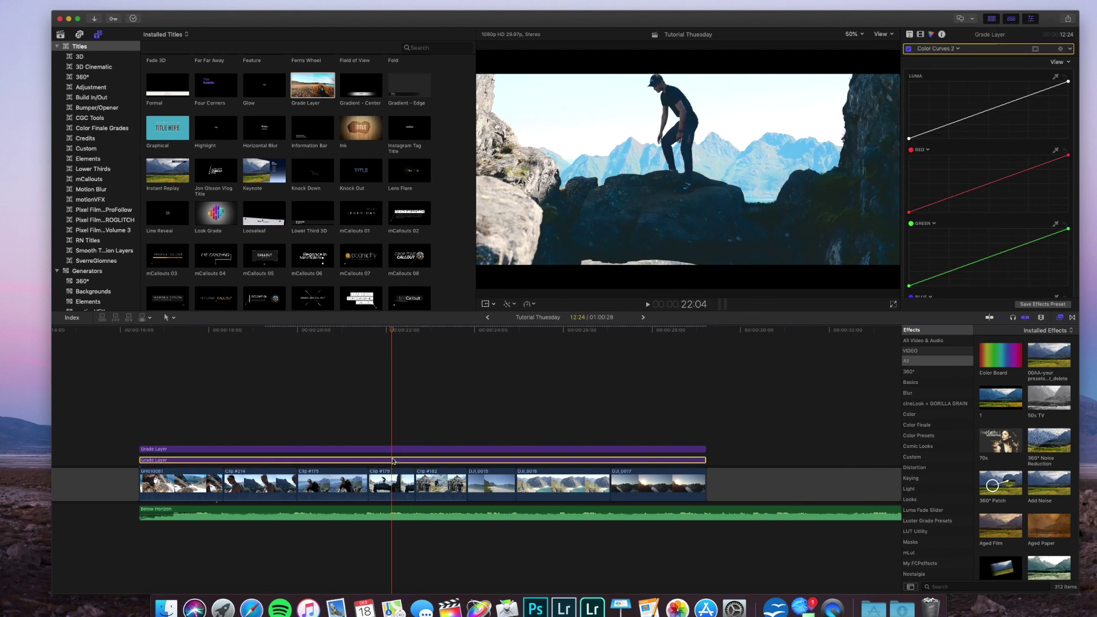
key("v")
Compare Clip #182 and DJI_0015 with the lower Grade Layer disabled and enabled.
key("v")
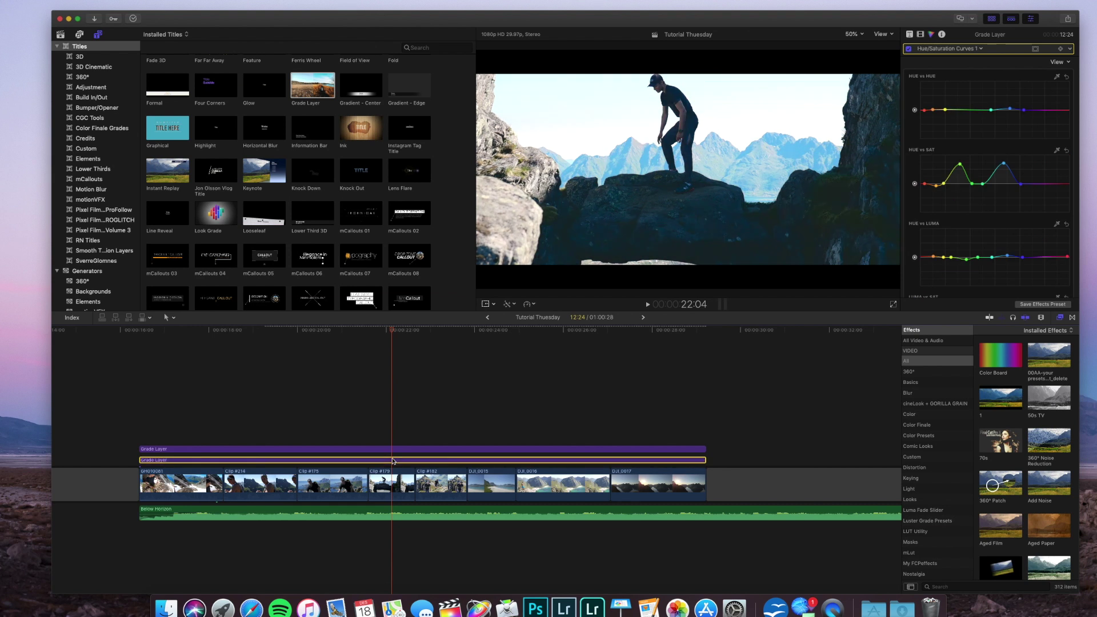
left_click(442, 437)
left_click(445, 460)
key("v")
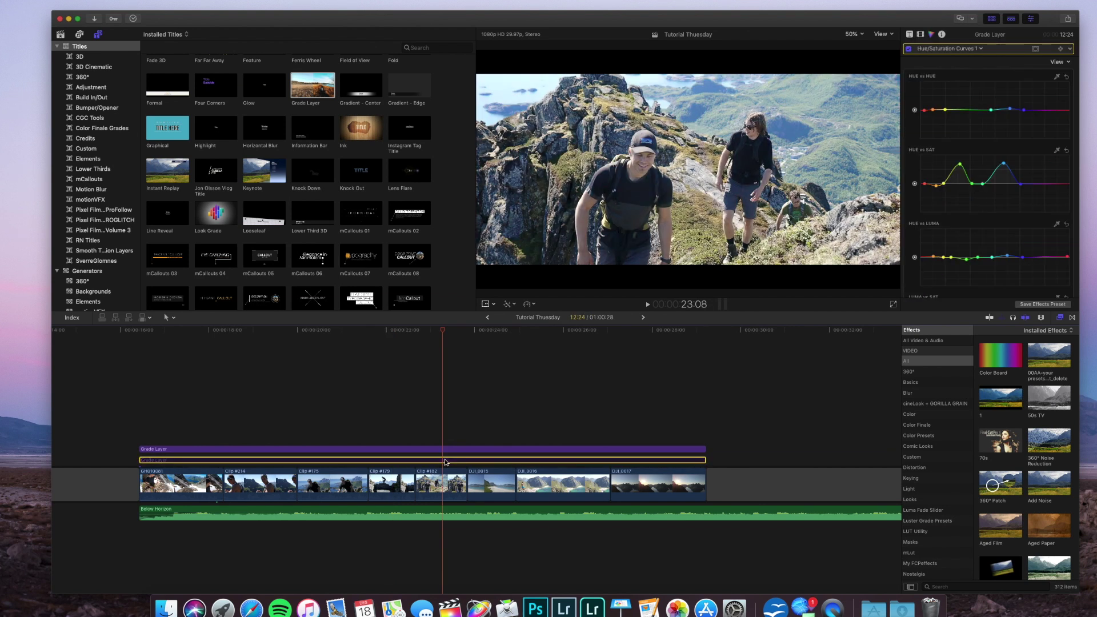
key("v")
left_click(488, 436)
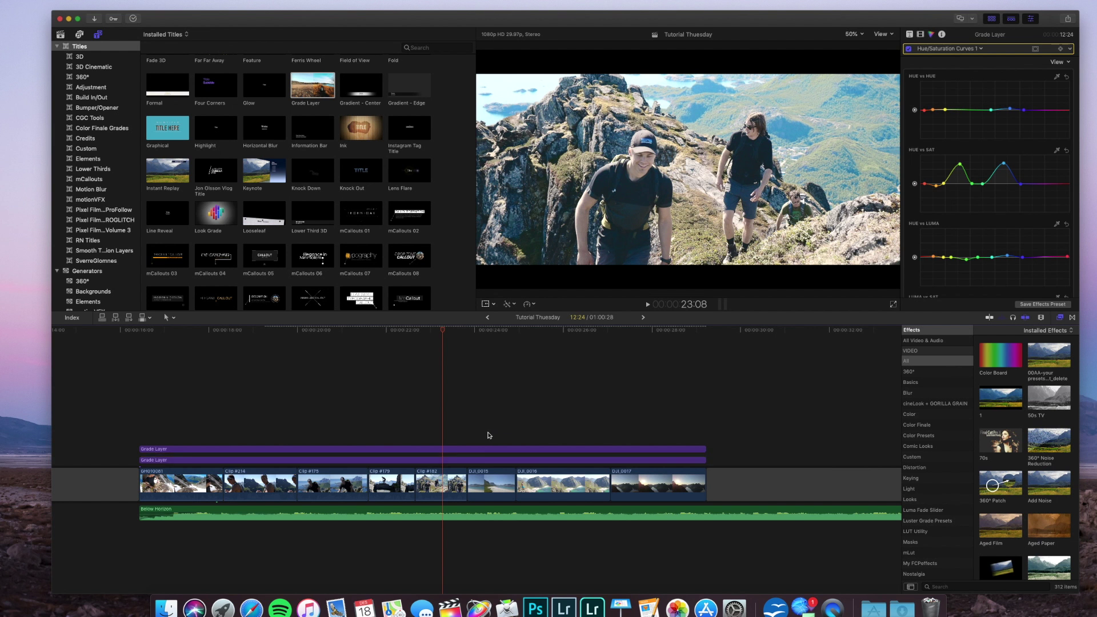
left_click(492, 462)
key("v")
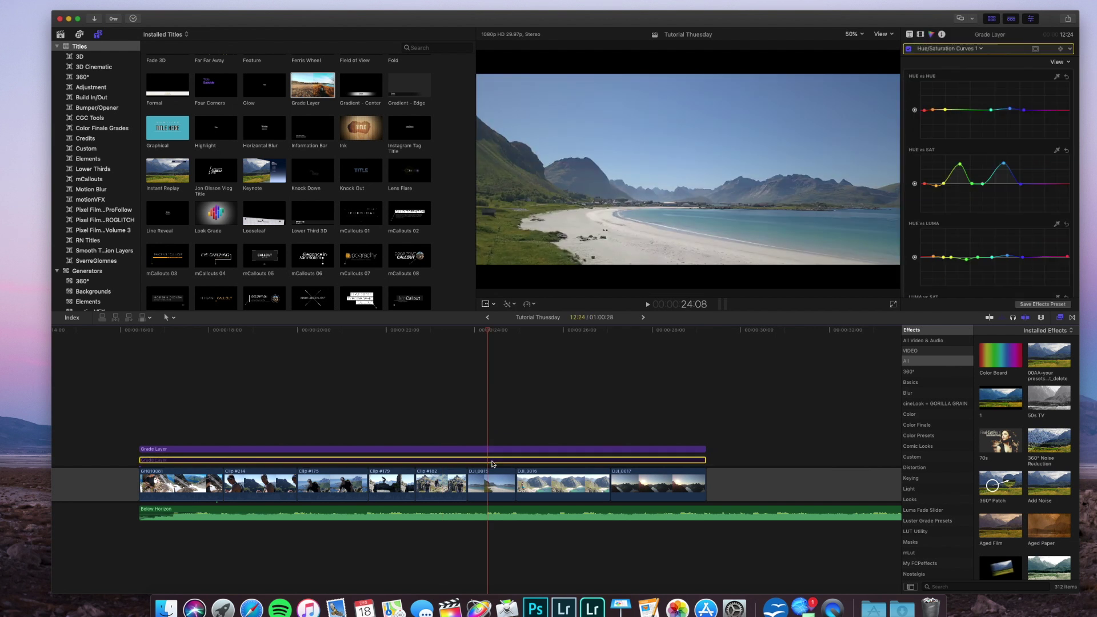
Toggle the lower Grade Layer off and on over the aerial mountain clip after DJI_0015 to compare the grade.
key("v")
left_click(564, 433)
left_click(566, 461)
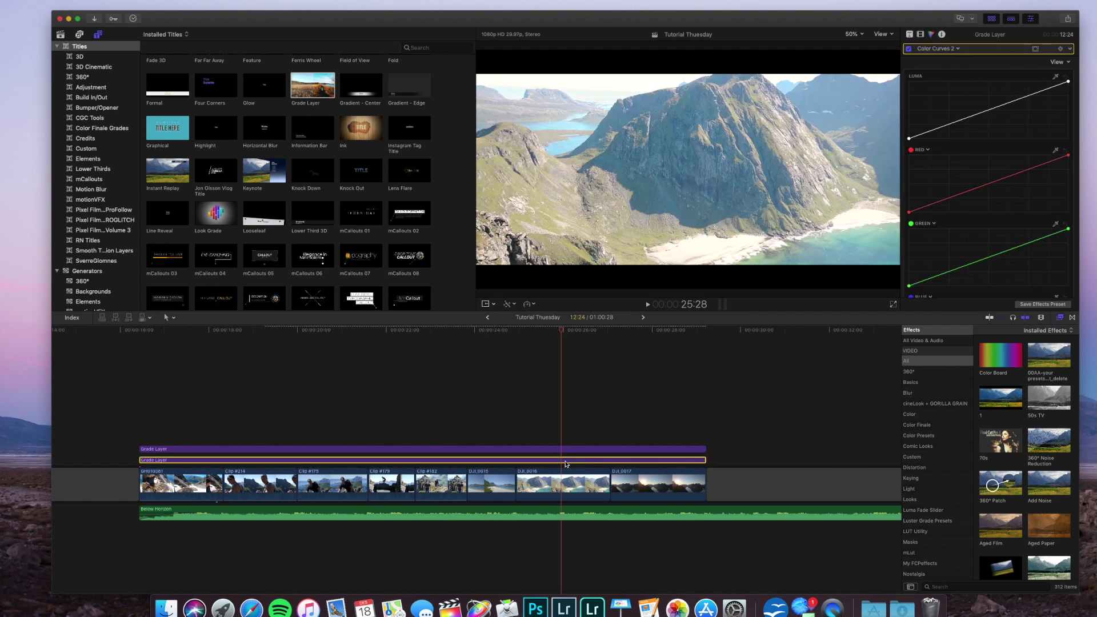
Compare DJI_0017, the sunset mountain clip, with the lower Grade Layer disabled and enabled.
key("v")
key("v")
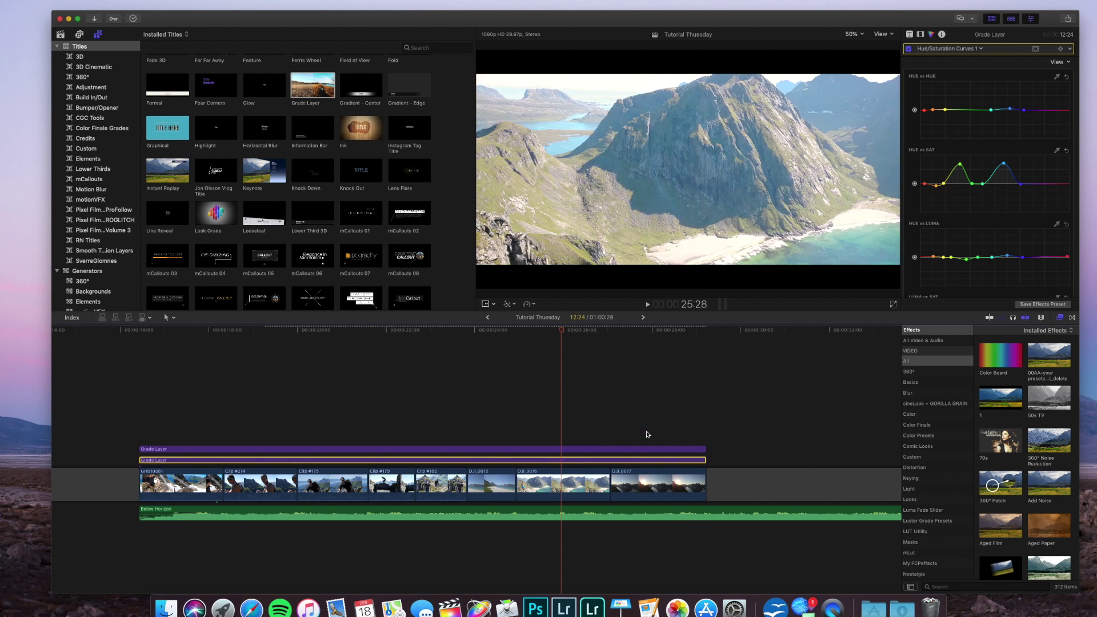
left_click(647, 435)
left_click(652, 460)
key("v")
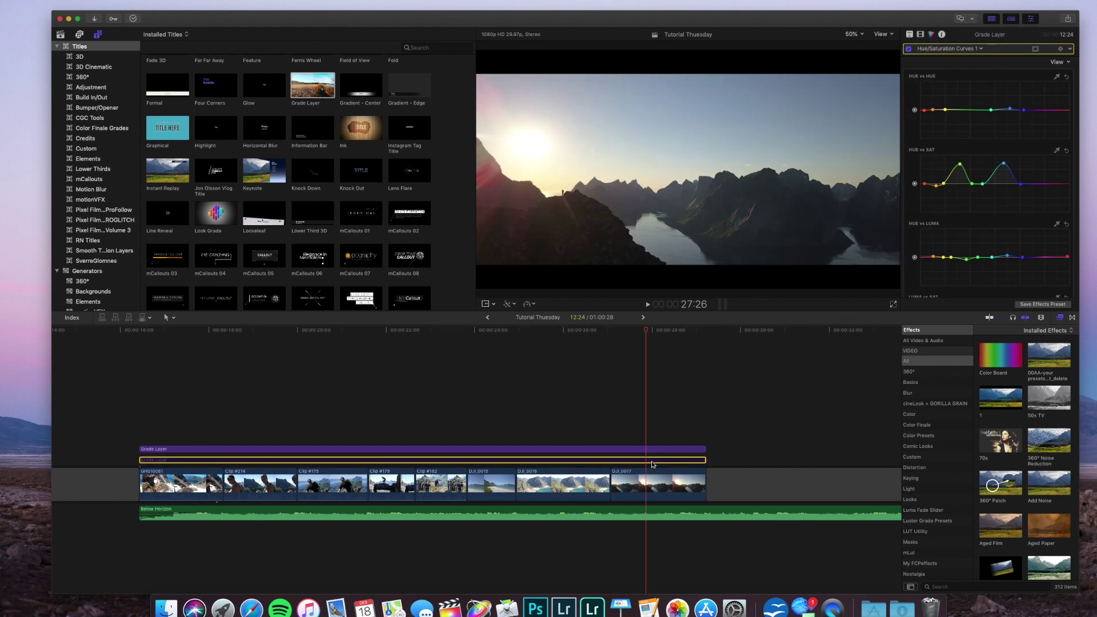
key("v")
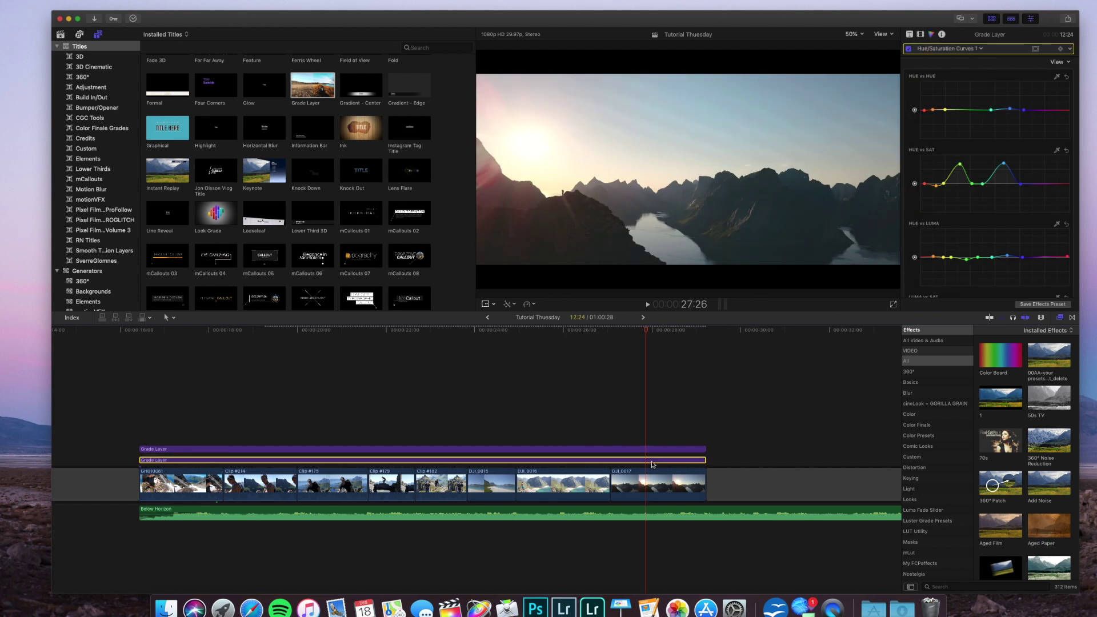
Review the graded look on Clip #175 and the end of Clip #214, leaving the lower Grade Layer selected over Clip #175.
left_click(144, 414)
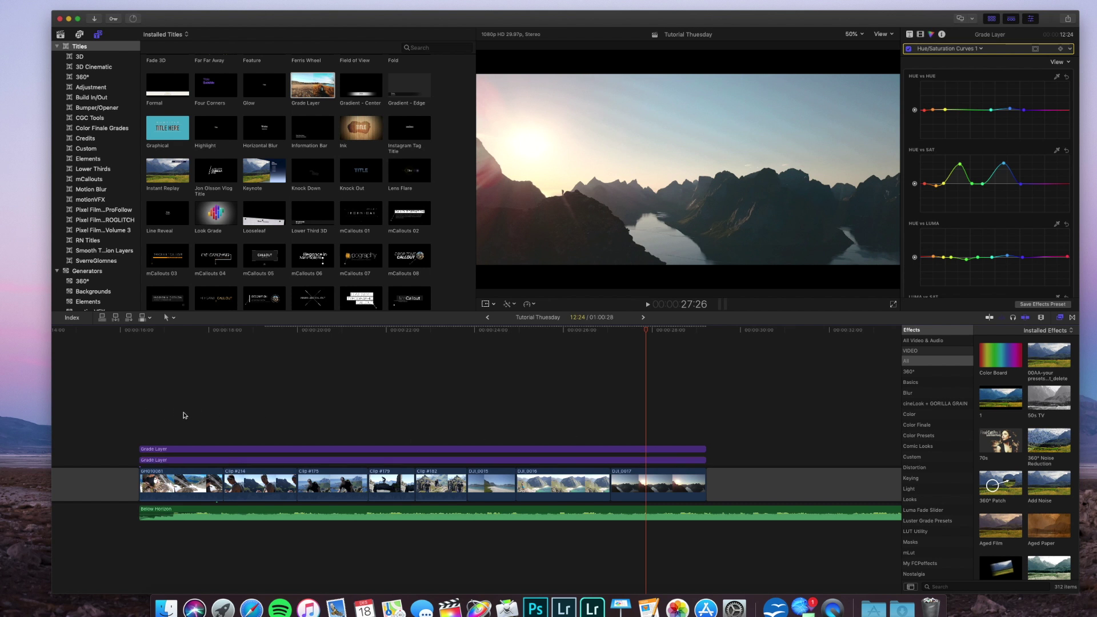
left_click(298, 407)
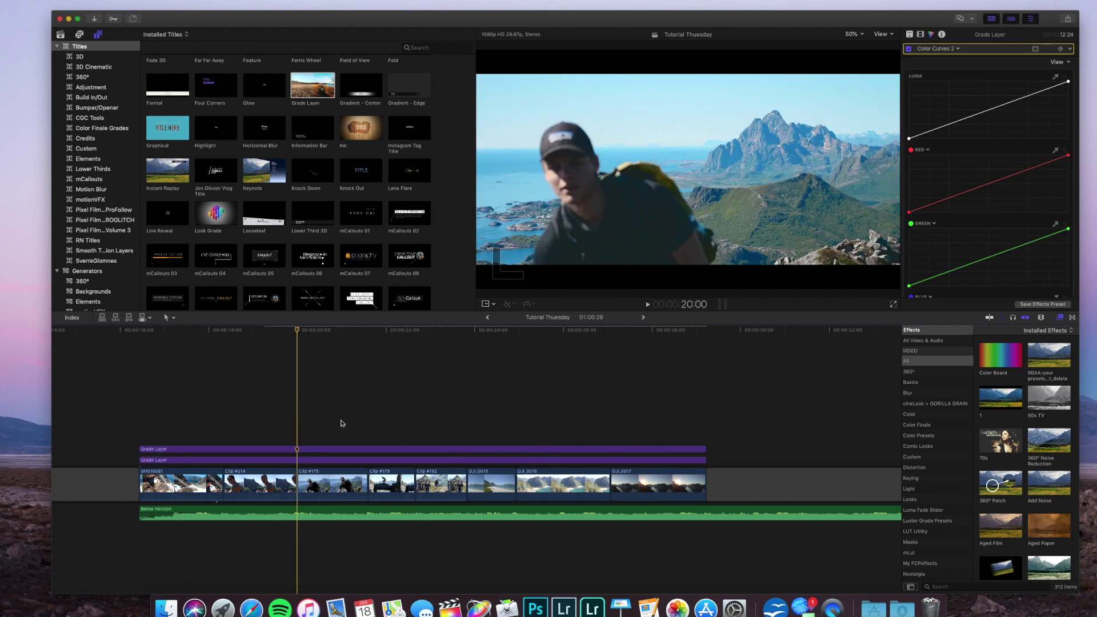
left_click(341, 423)
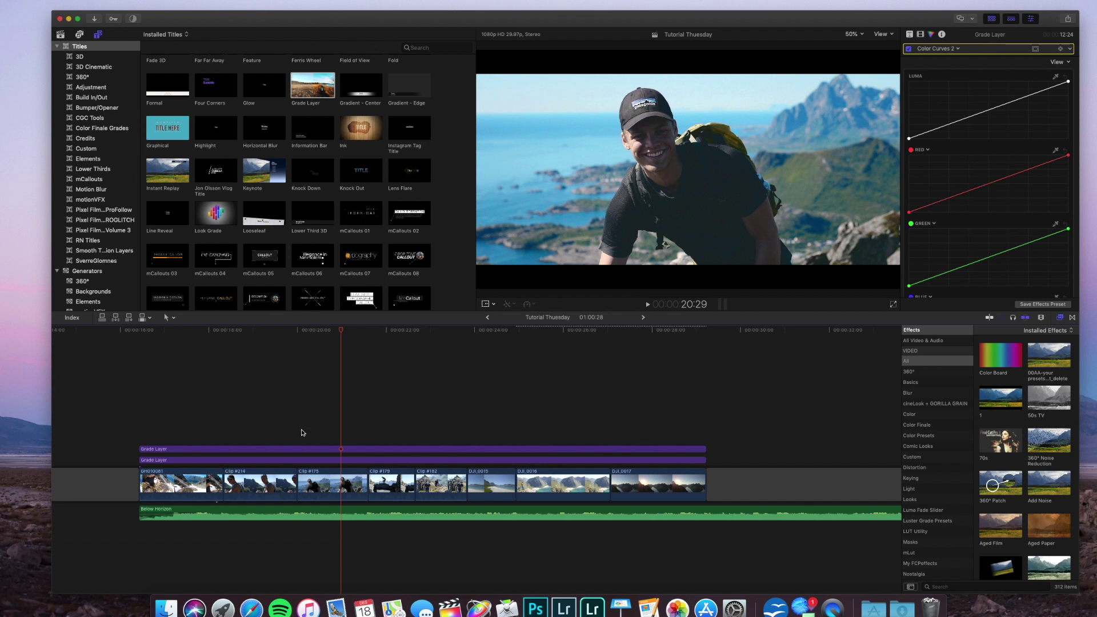
left_click(293, 465)
left_click(295, 461)
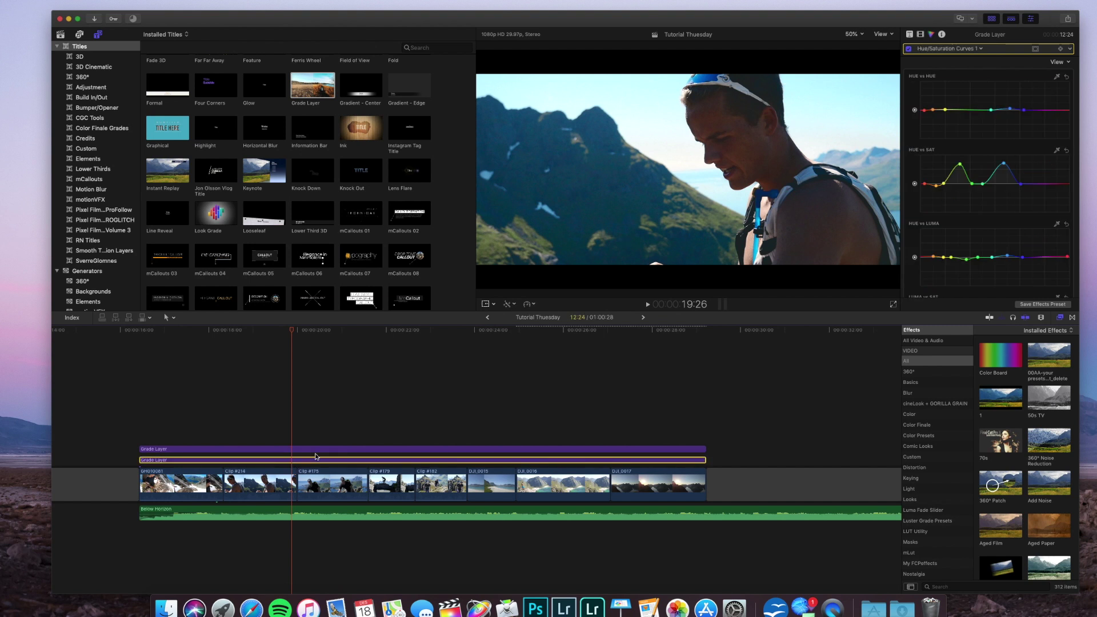
left_click(336, 420)
left_click(340, 461)
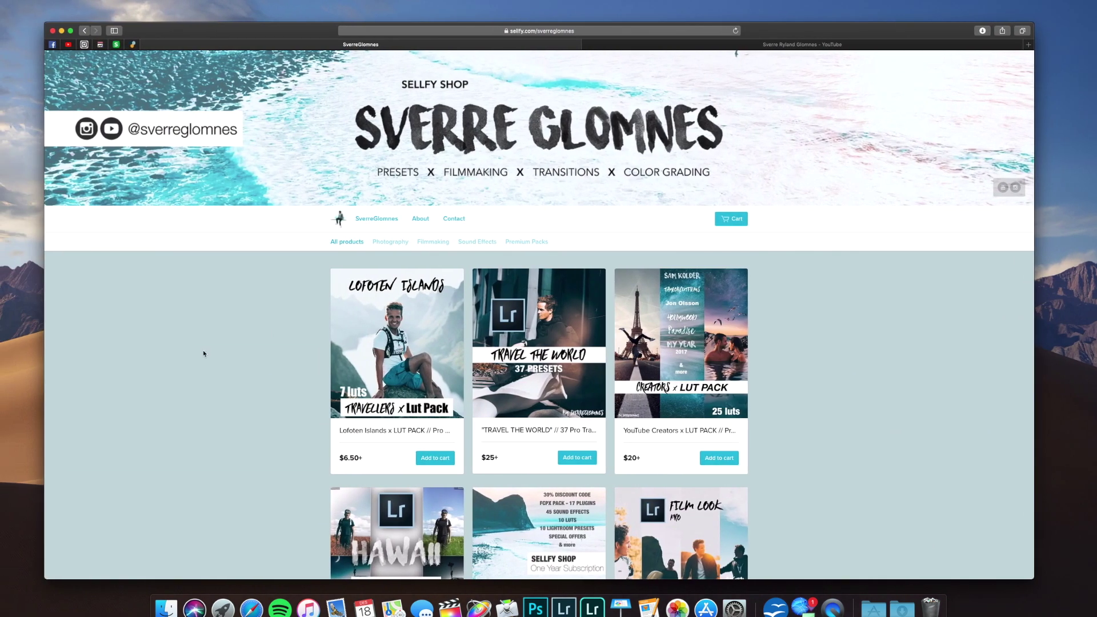
Switch to Safari, browse the Sellfy shop's products and open the YouTube Creators x LUT PACK product page.
scroll(203, 352, "down", 5)
scroll(203, 352, "up", 4)
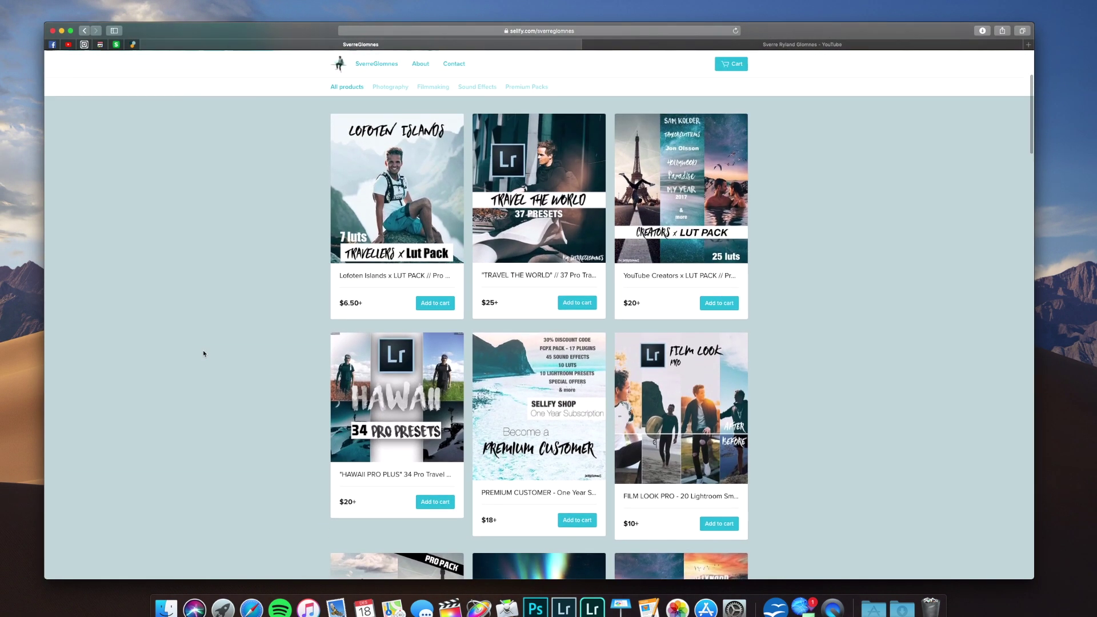
left_click(664, 220)
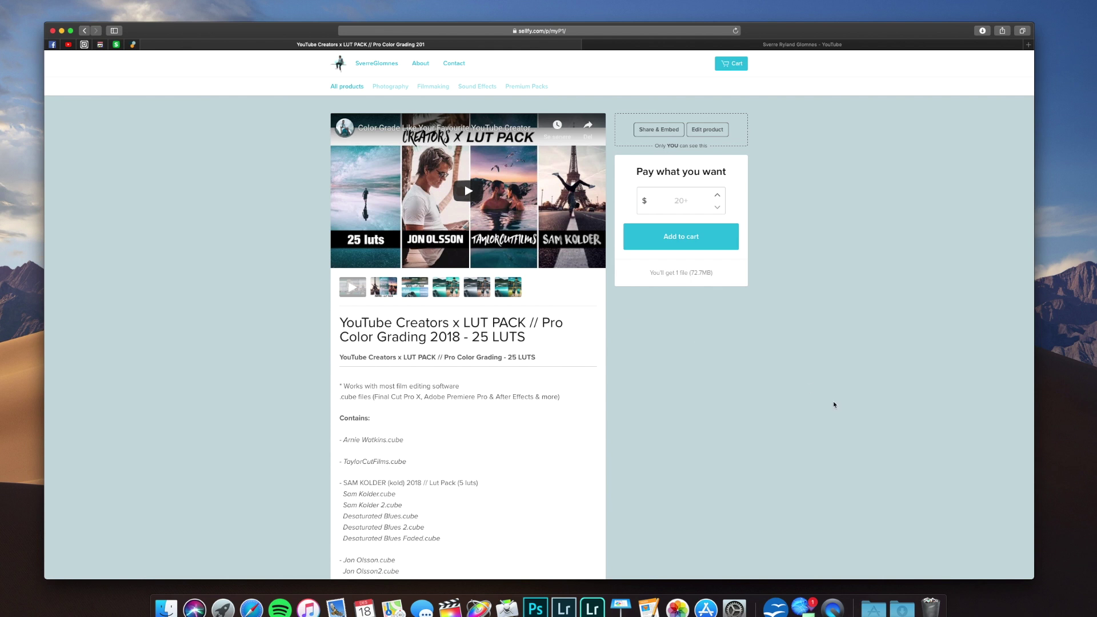
Return to Final Cut Pro and look through the lower Grade Layer's Hue/Saturation Curves, from Hue vs Hue to Sat vs Sat.
key("ctrl+Right")
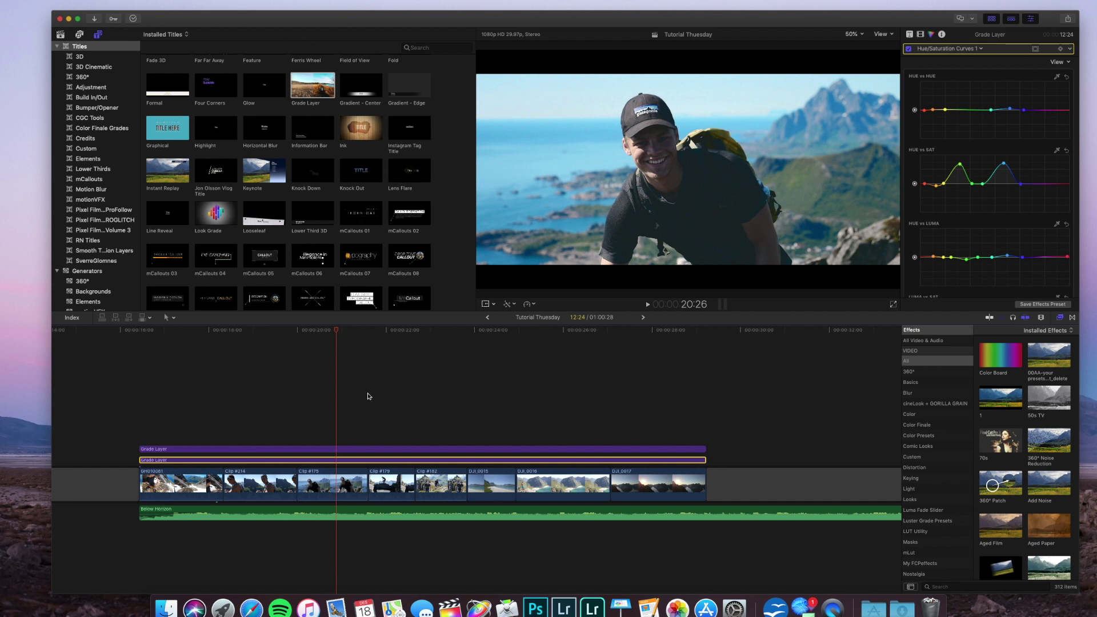
scroll(1020, 178, "down", 5)
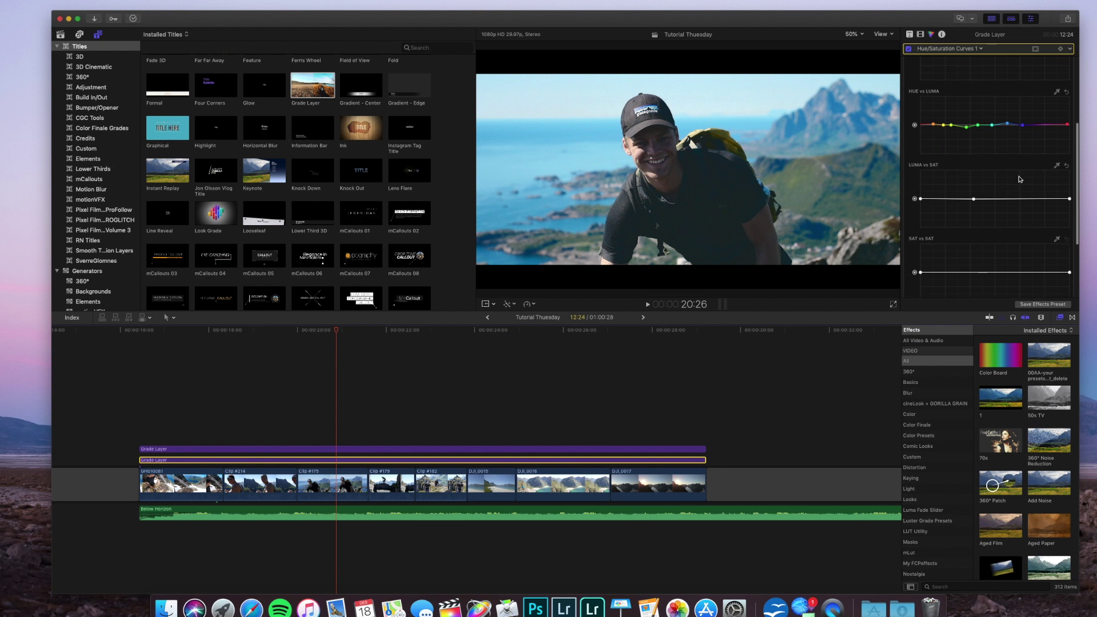
scroll(1020, 178, "up", 5)
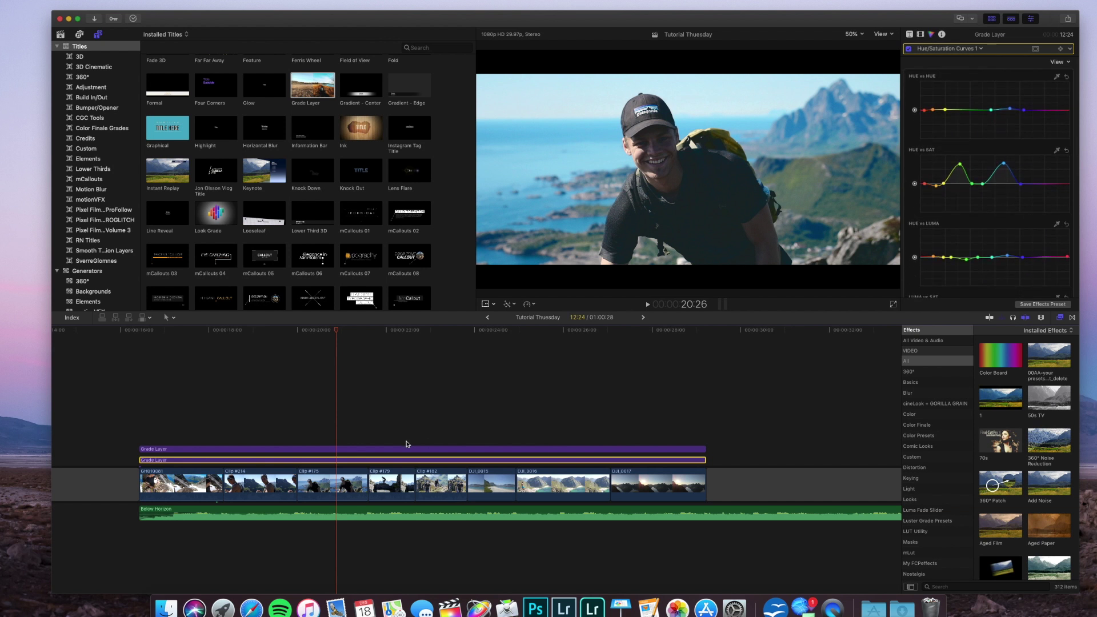